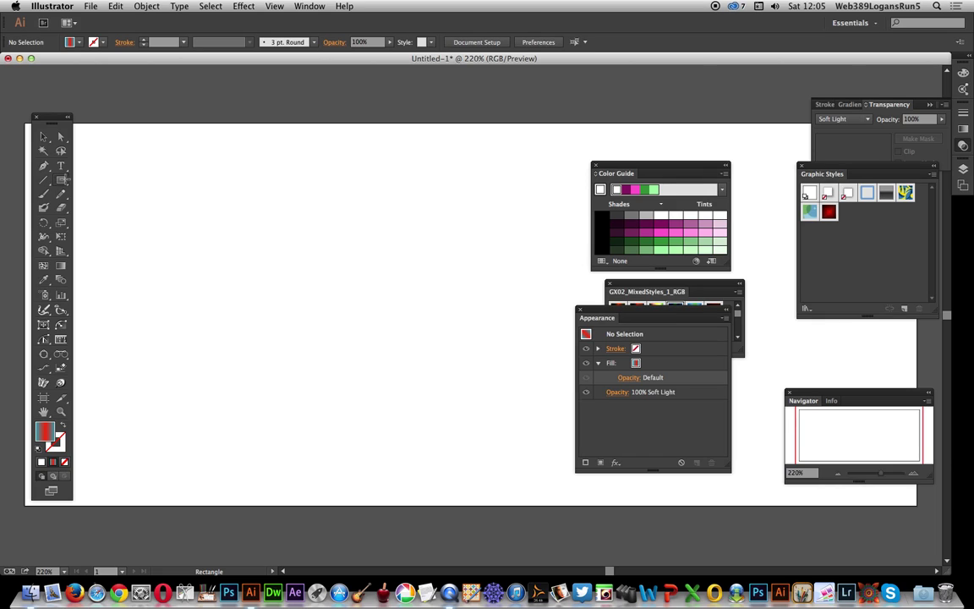
Draw a large rectangle across the artboard with the current diagonal gradient fill
drag(113, 161, 526, 433)
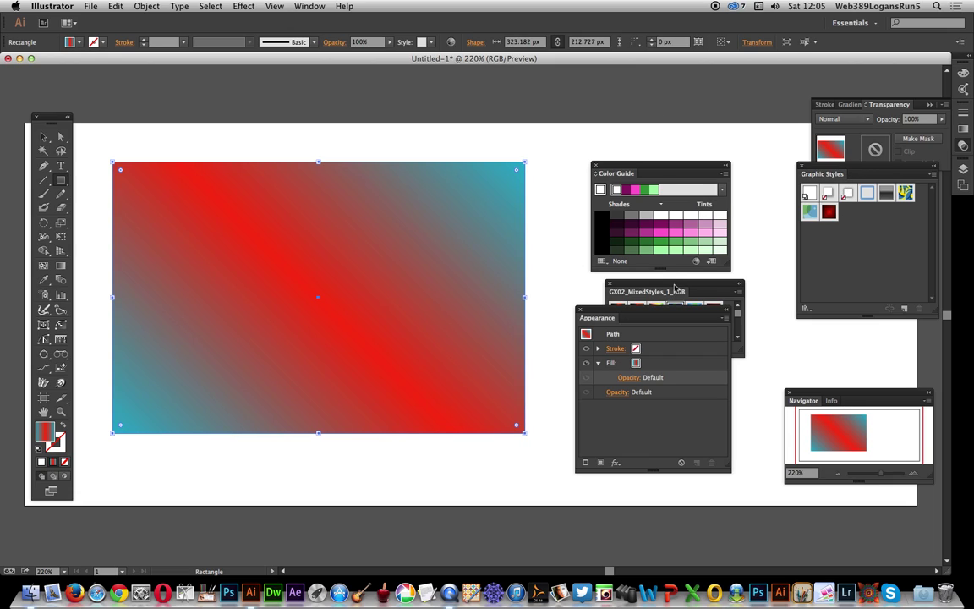
Apply the dark red radial graphic style 006 from the GX02_MixedStyles library to the rectangle
click(675, 290)
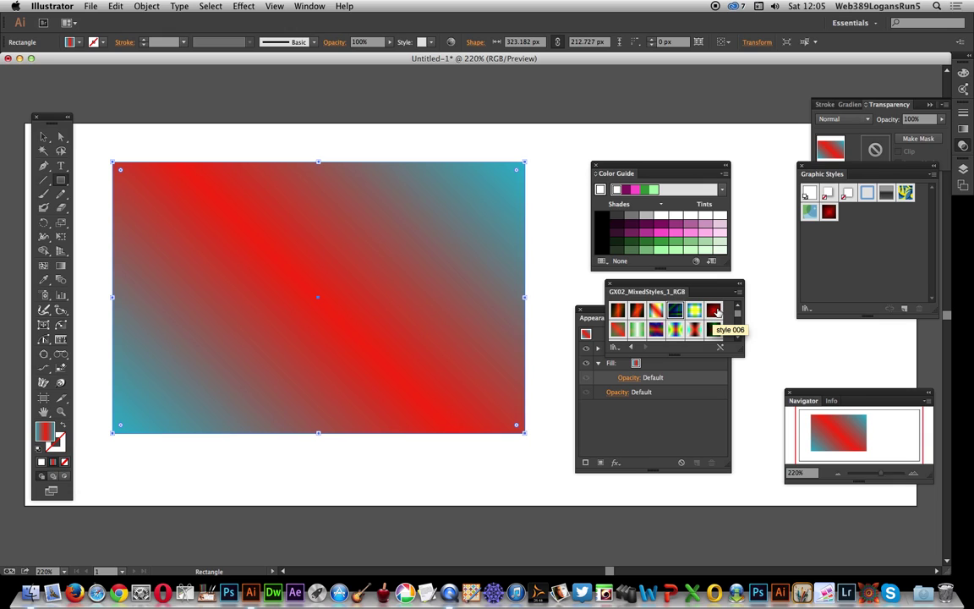
click(716, 311)
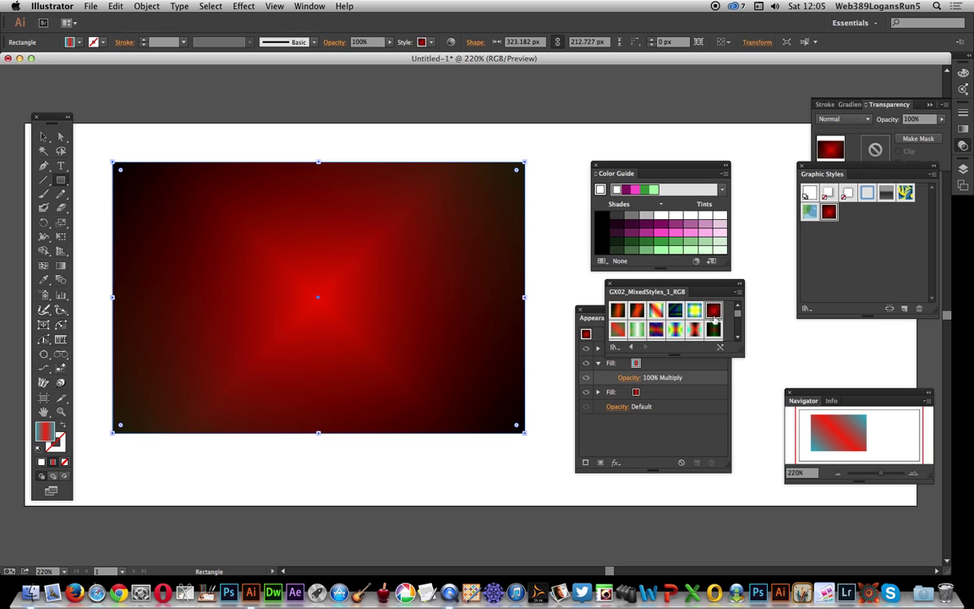
click(598, 317)
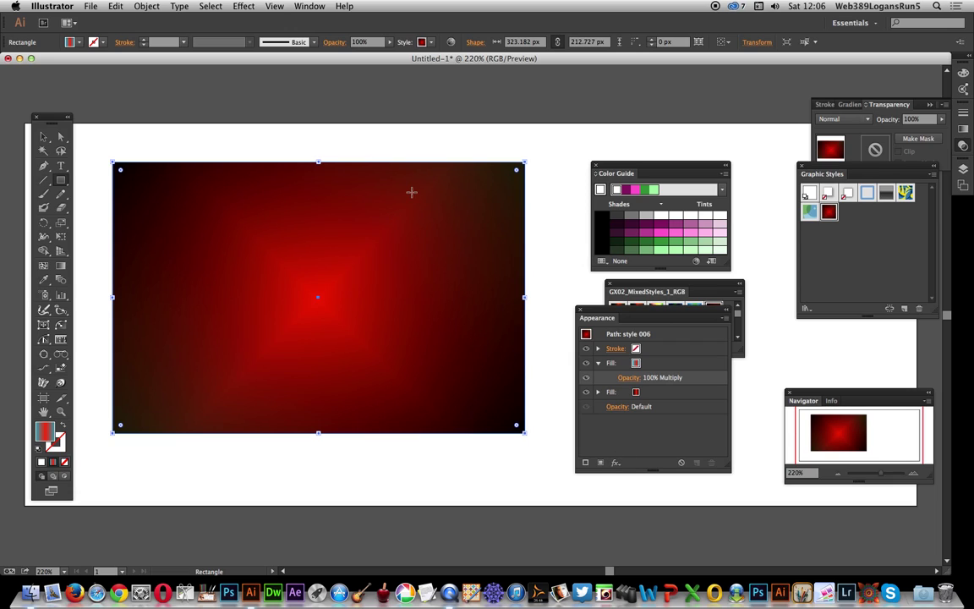
Alt-drag a copy of the rectangle and drop it exactly over the original
click(44, 136)
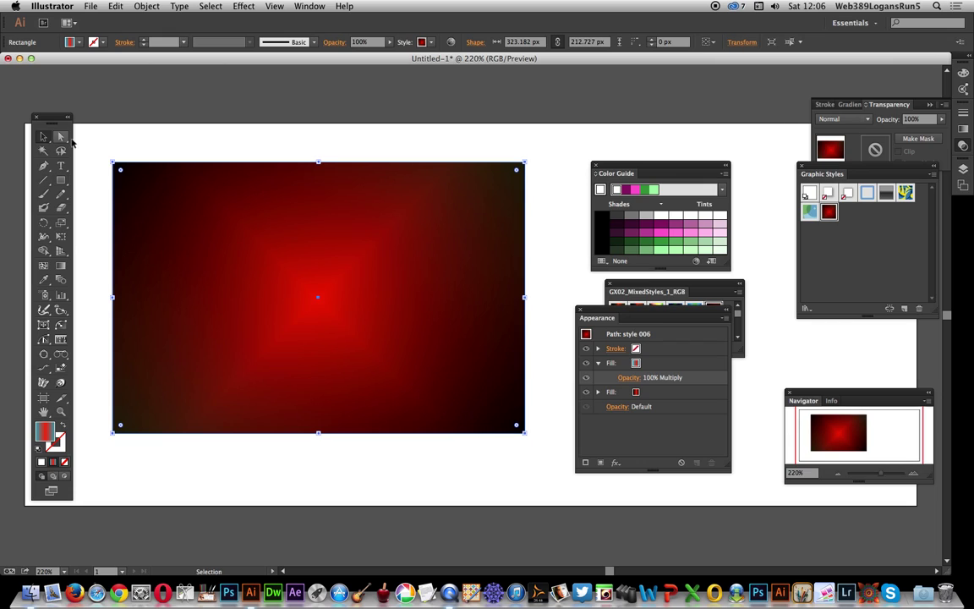
alt+drag(237, 227, 272, 271)
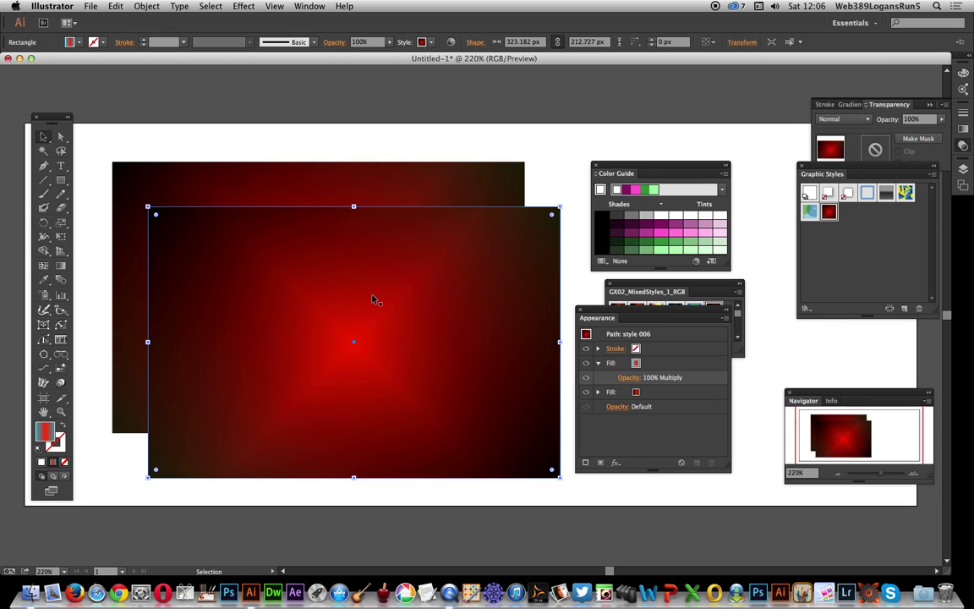
drag(449, 325, 414, 278)
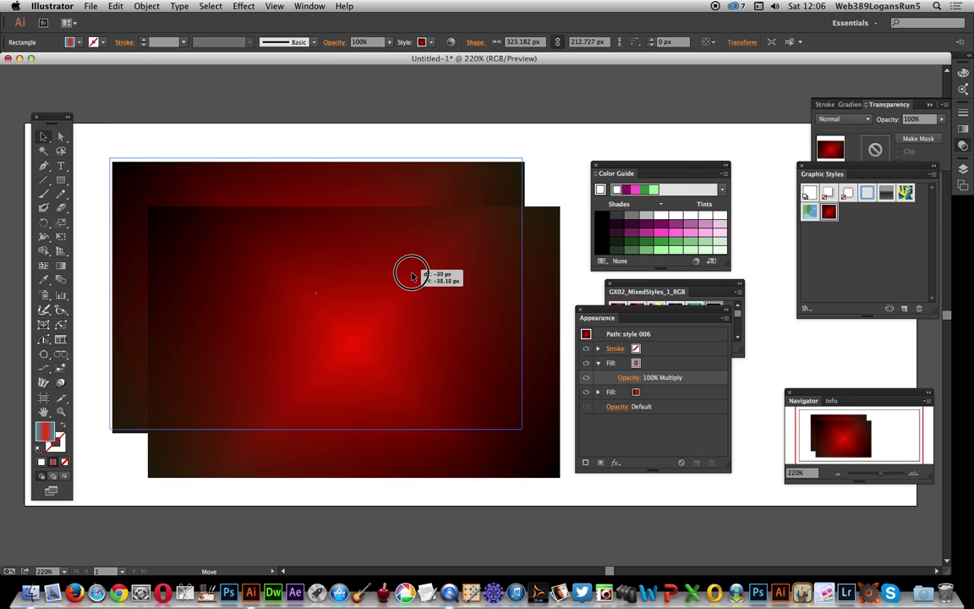
drag(413, 278, 413, 273)
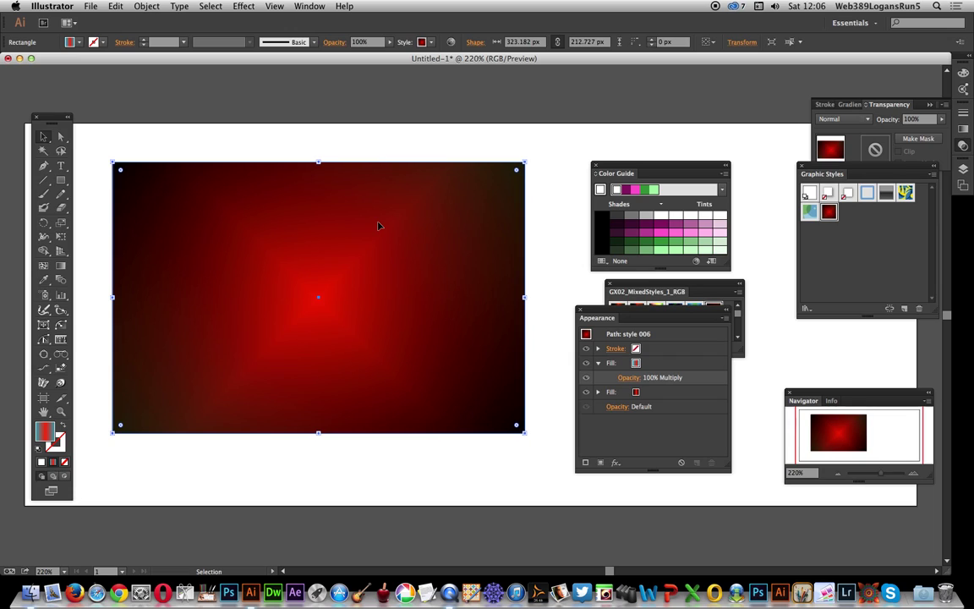
Scale the top copy uniformly to 50% with Object > Transform > Scale
click(144, 7)
mouse_move(161, 19)
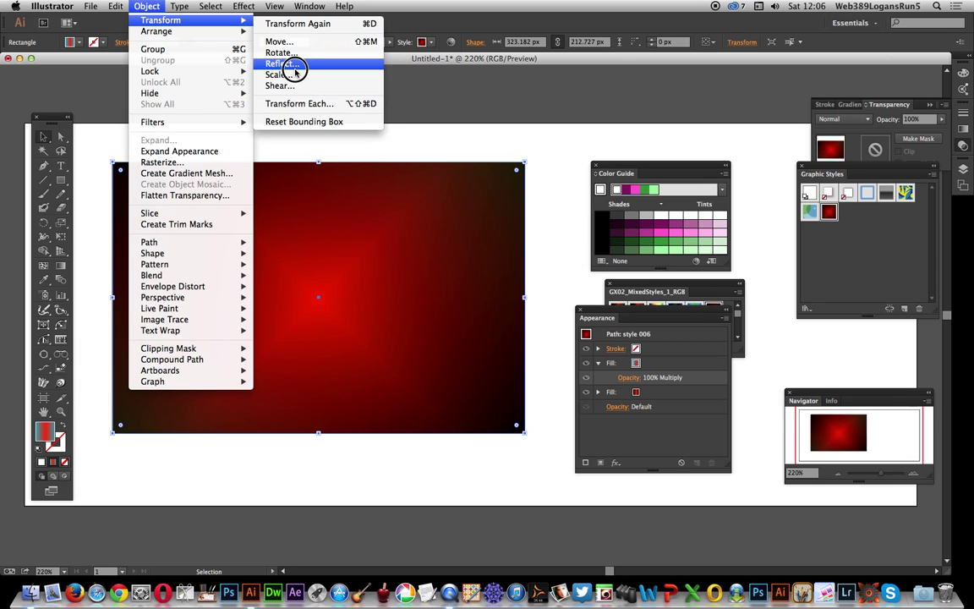
click(291, 76)
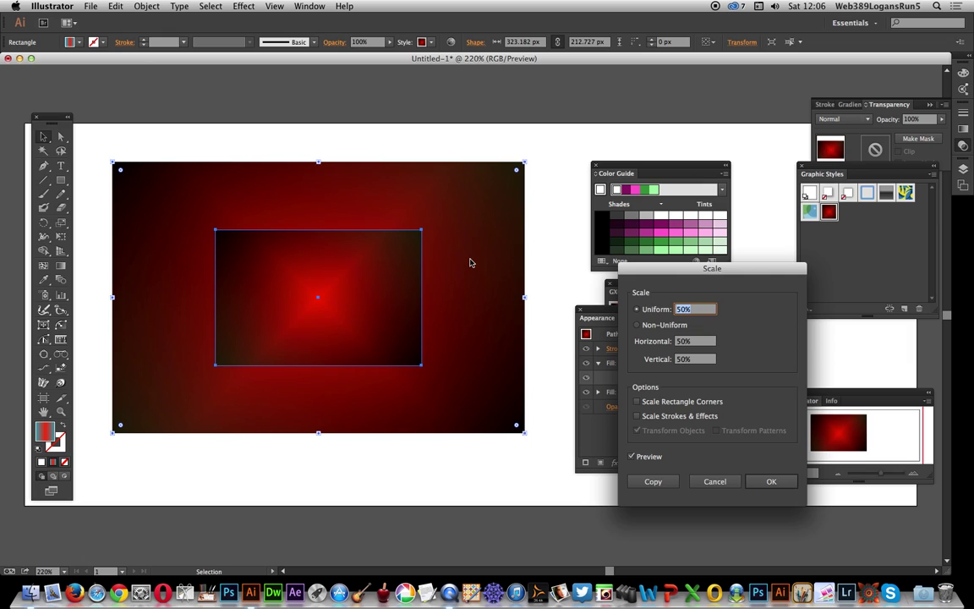
click(769, 481)
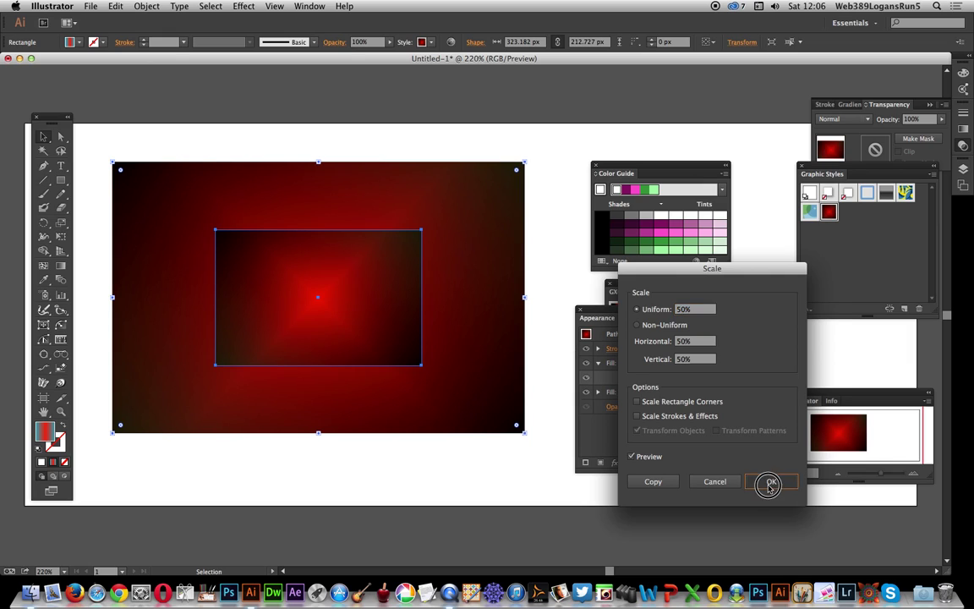
Place the half-size tile top-left and Alt-drag copies into the other three quarters
drag(379, 280, 276, 205)
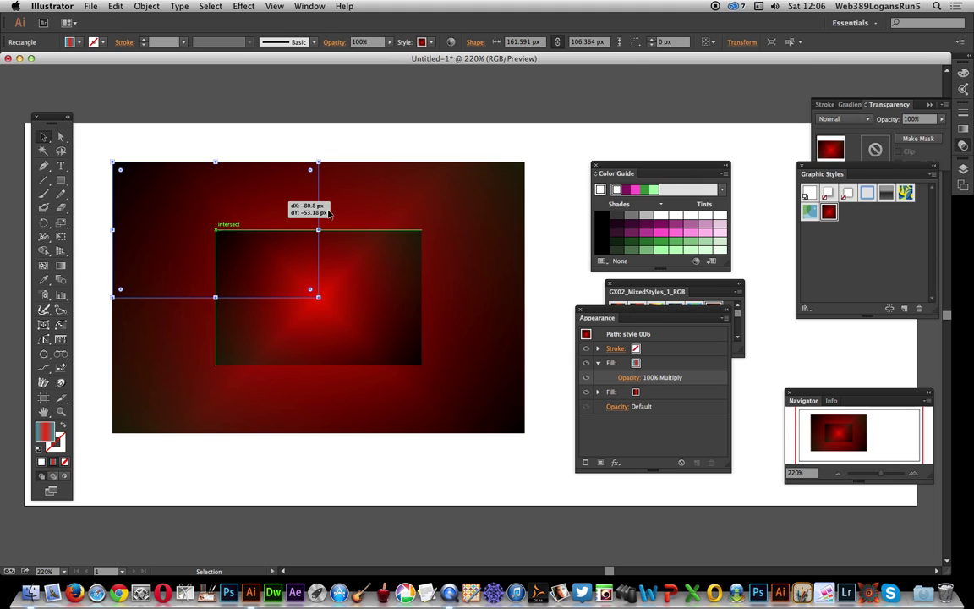
drag(276, 204, 451, 197)
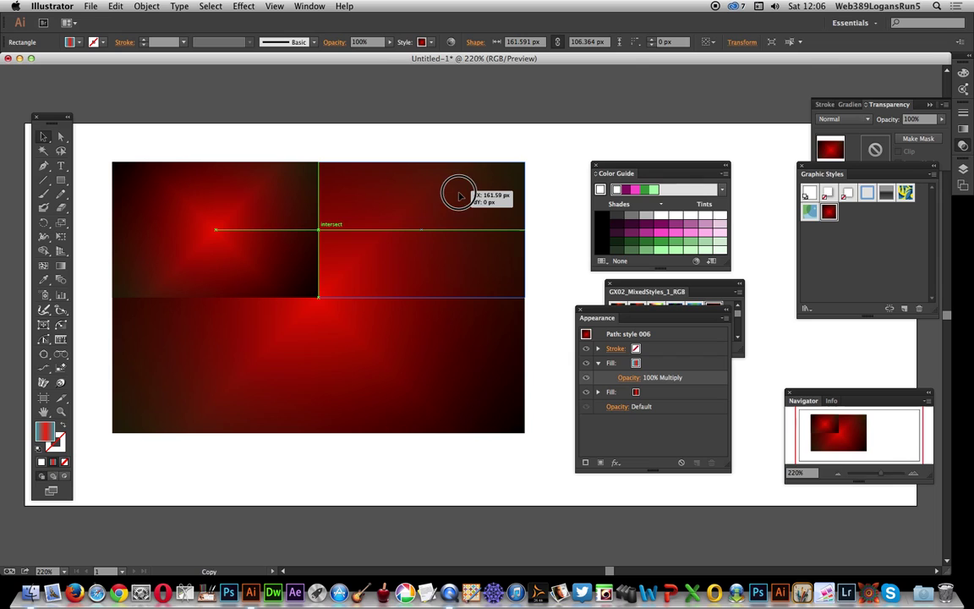
drag(450, 197, 449, 335)
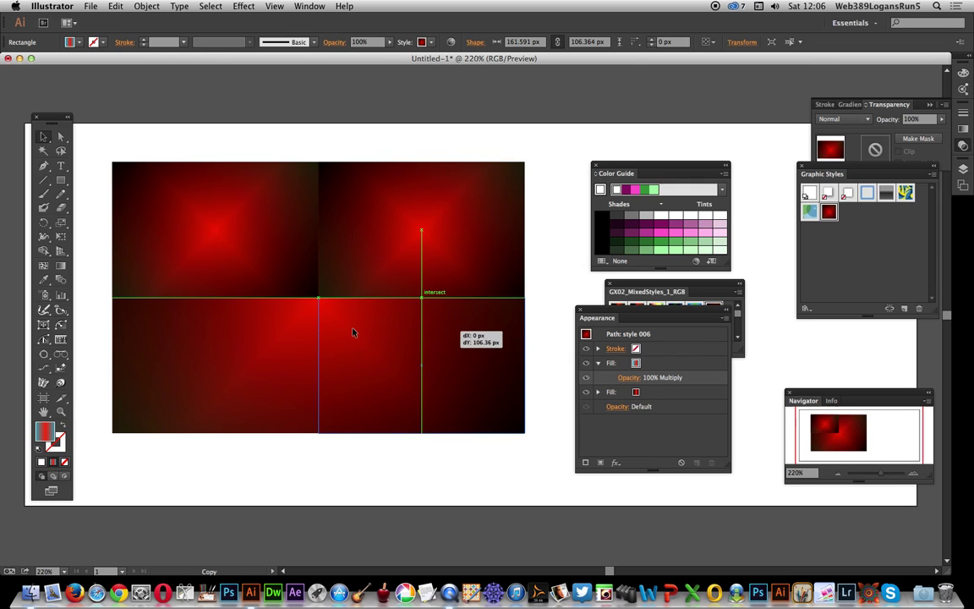
drag(449, 336, 186, 329)
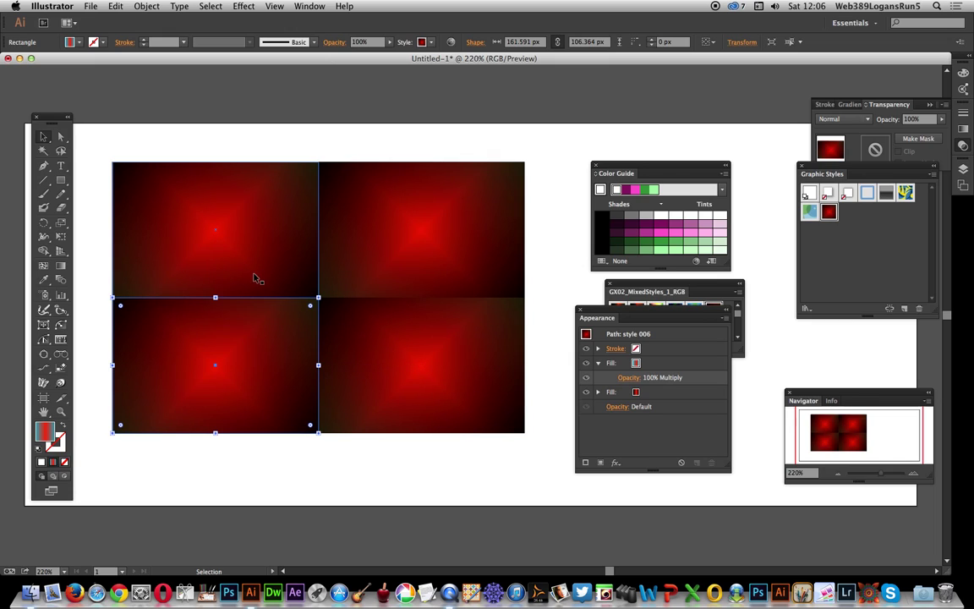
Shift-select all four half-size radial tiles
click(169, 193)
shift+click(414, 279)
shift+click(251, 358)
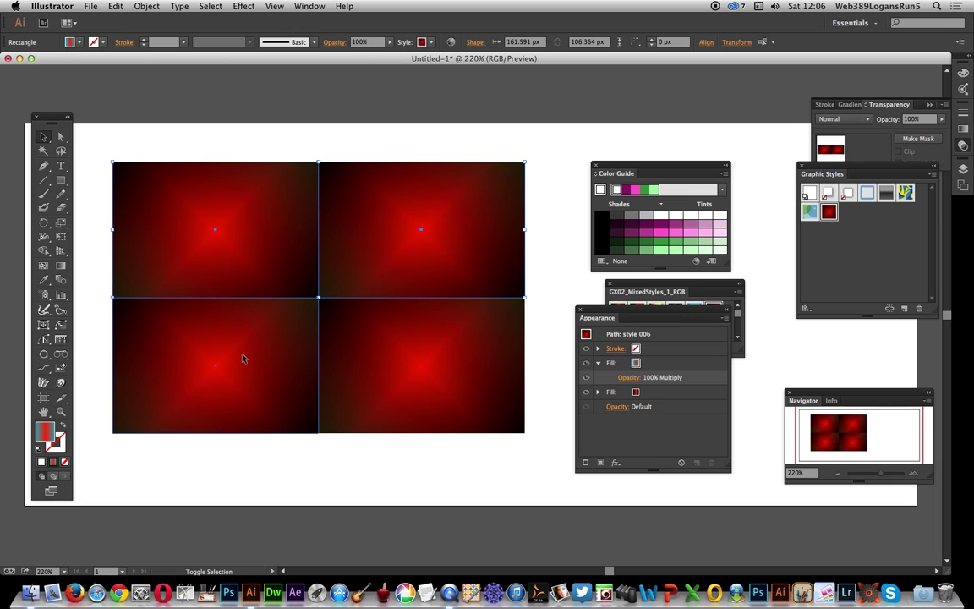
shift+click(394, 365)
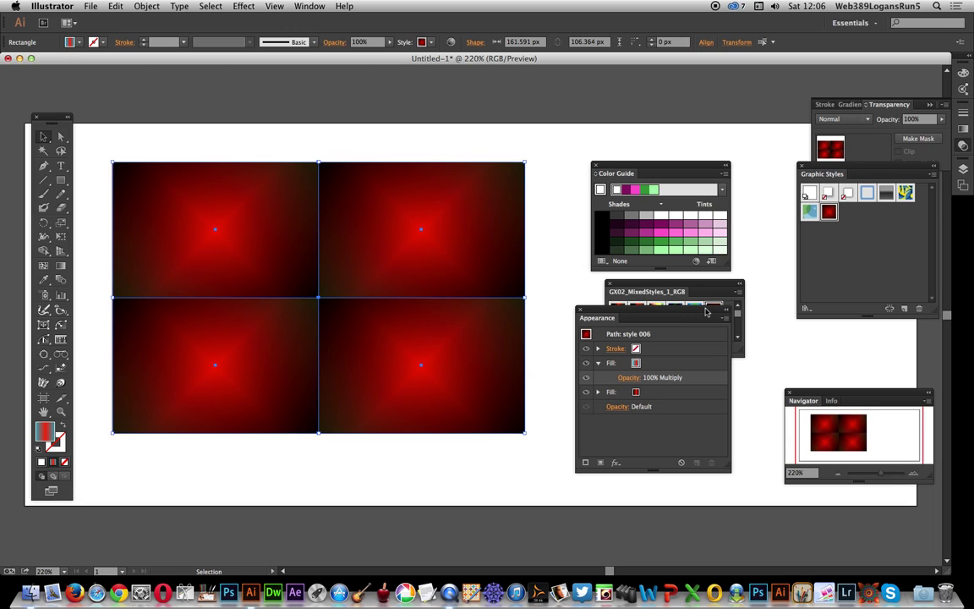
Set the four tiles' blend mode to Overlay in the Transparency panel
click(866, 119)
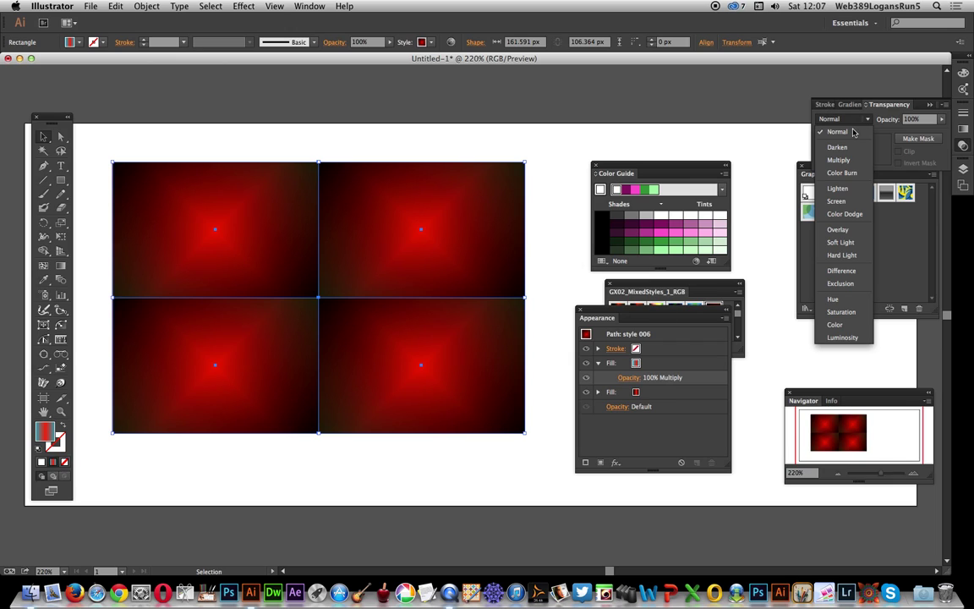
click(839, 230)
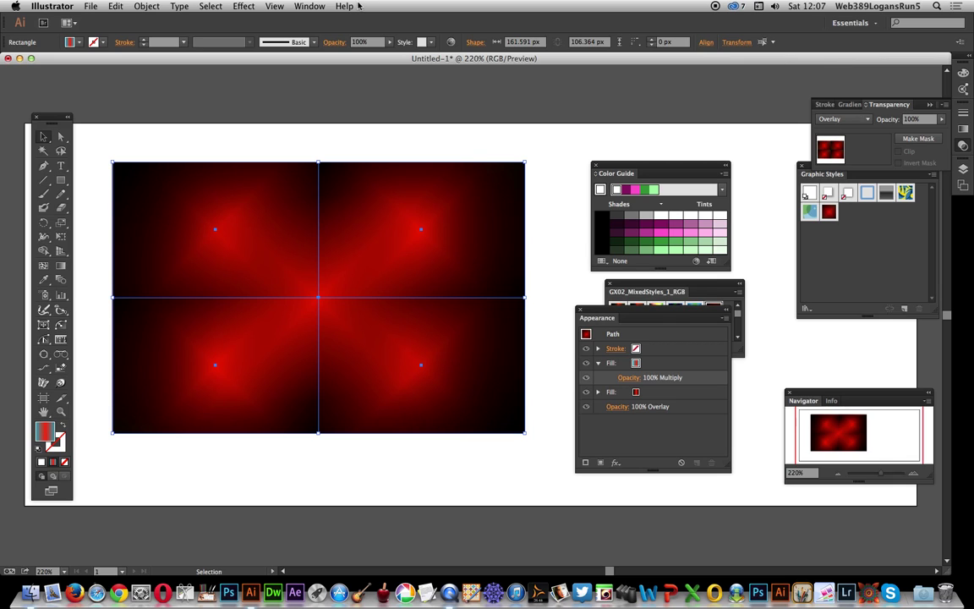
click(309, 6)
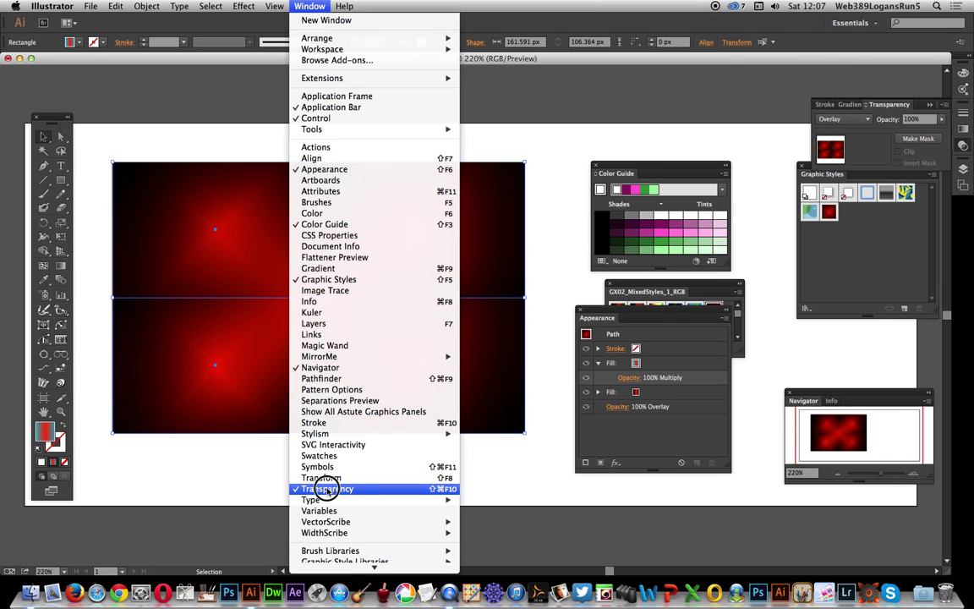
click(528, 471)
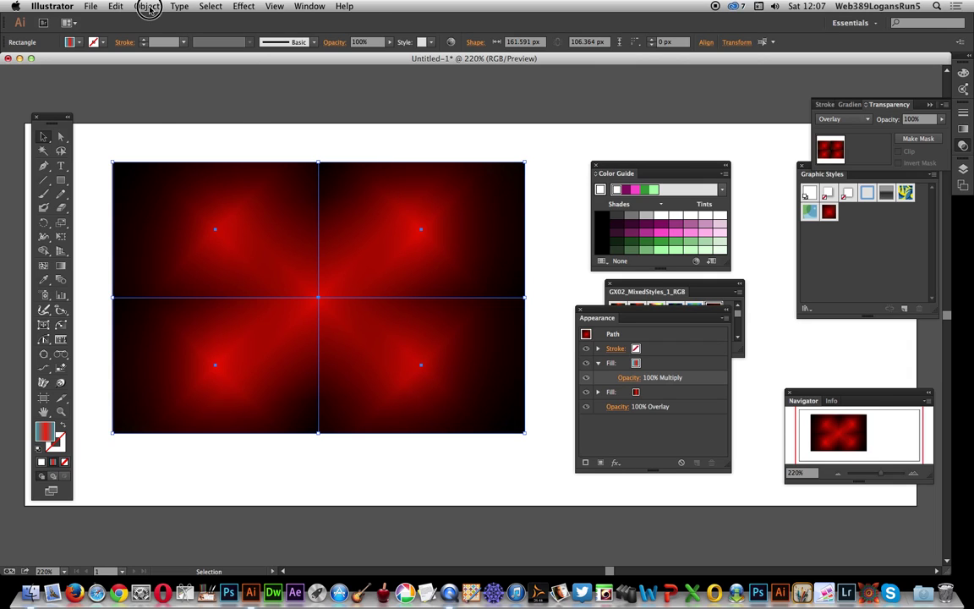
Scale the four tiles to 50% and move them into the top-left corner
click(142, 7)
mouse_move(161, 19)
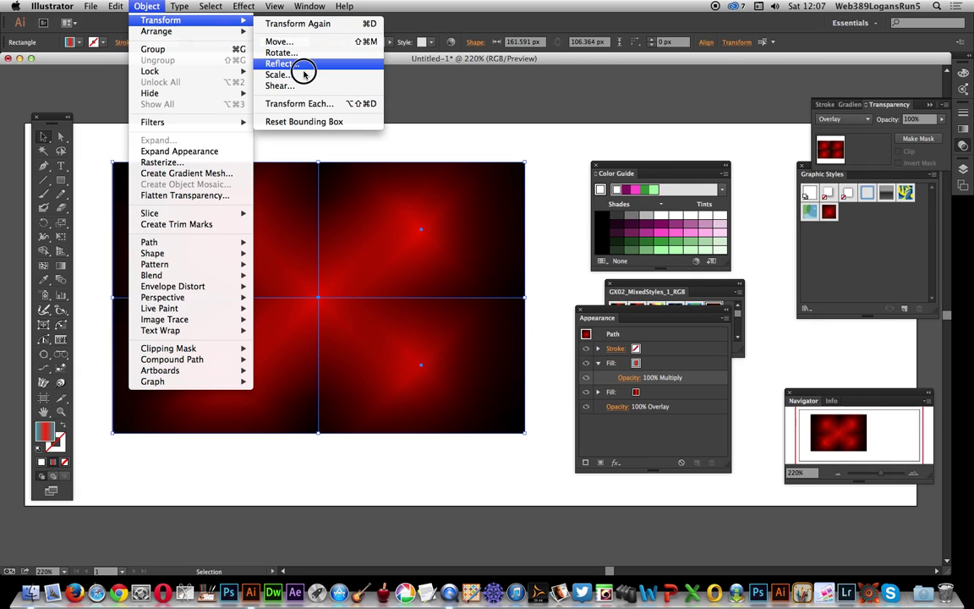
click(302, 74)
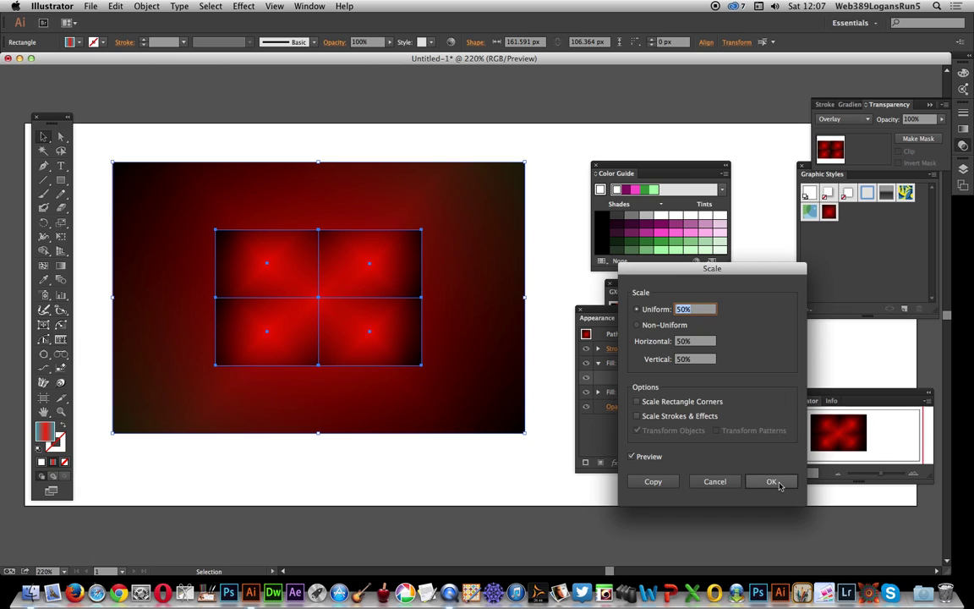
click(778, 483)
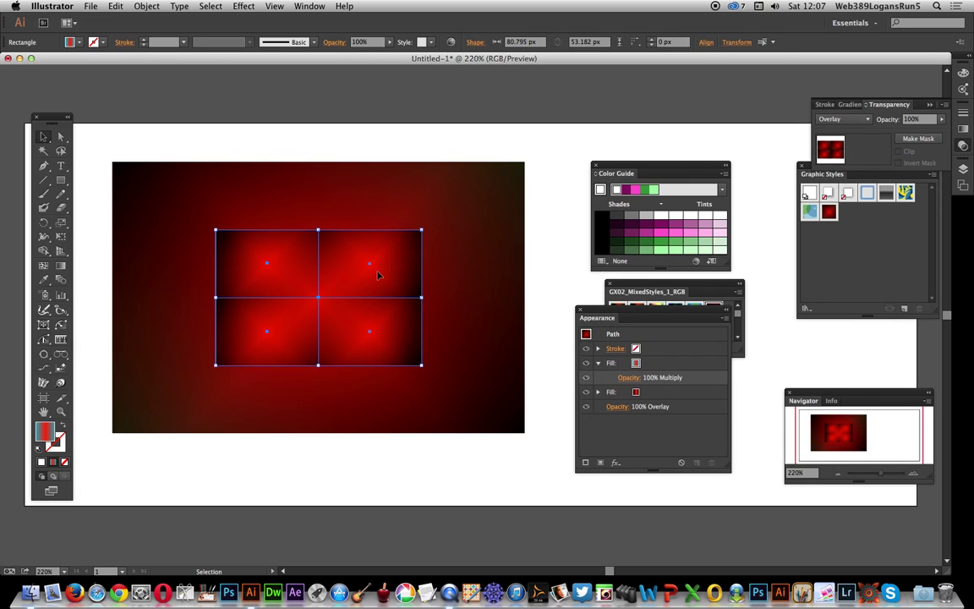
drag(369, 247, 276, 192)
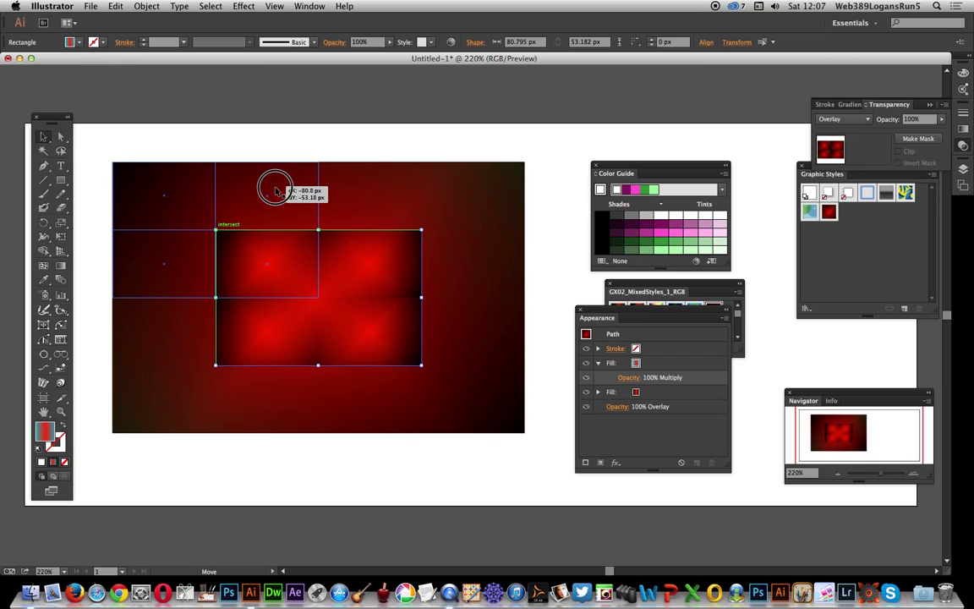
drag(276, 192, 276, 193)
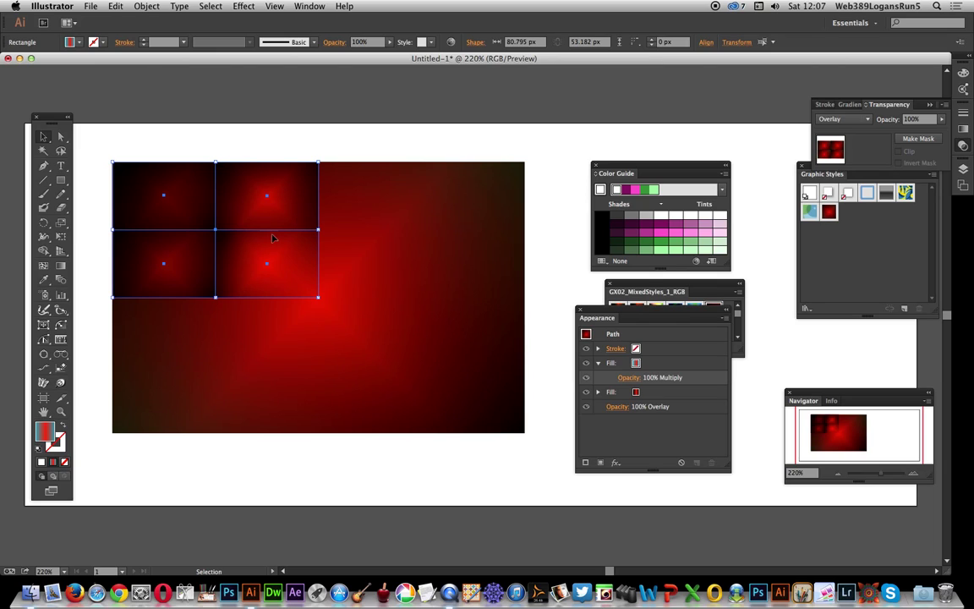
Alt-drag copies right and down to form a 4×4 grid, then start selecting its squares
drag(272, 212, 465, 215)
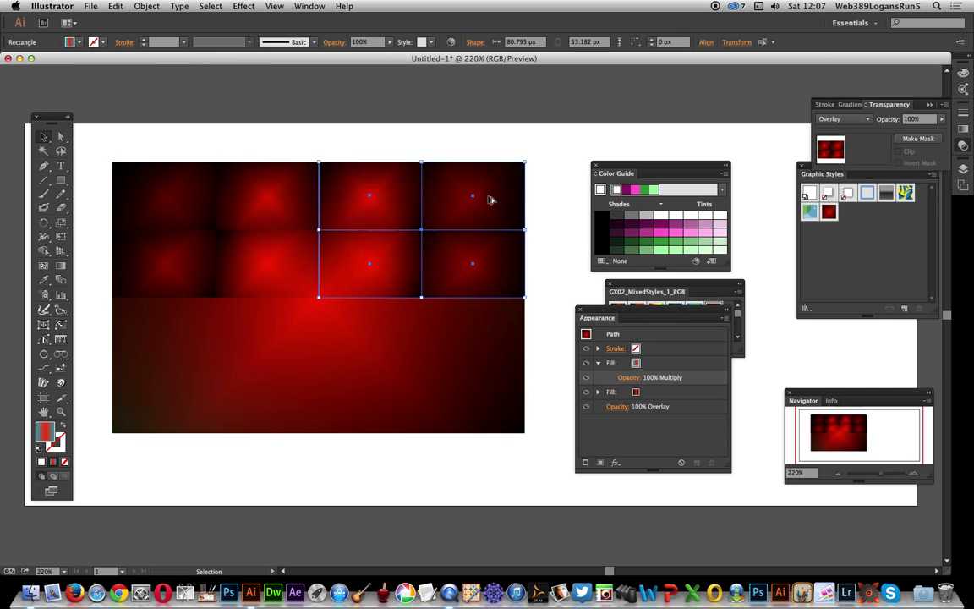
mouse_move(494, 206)
mouse_down()
mouse_move(475, 323)
mouse_move(489, 336)
mouse_move(494, 328)
mouse_move(284, 328)
mouse_up()
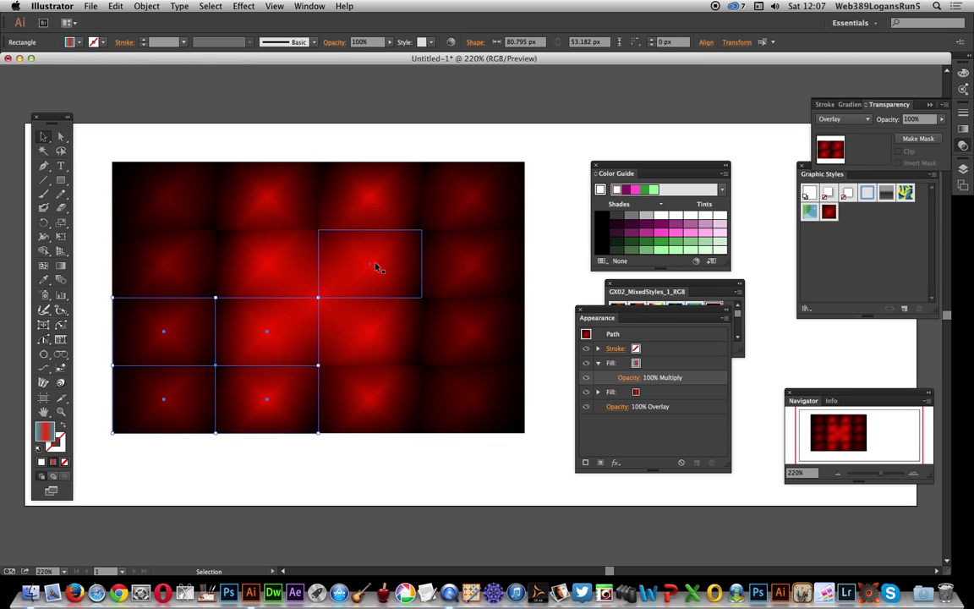
drag(415, 356, 188, 210)
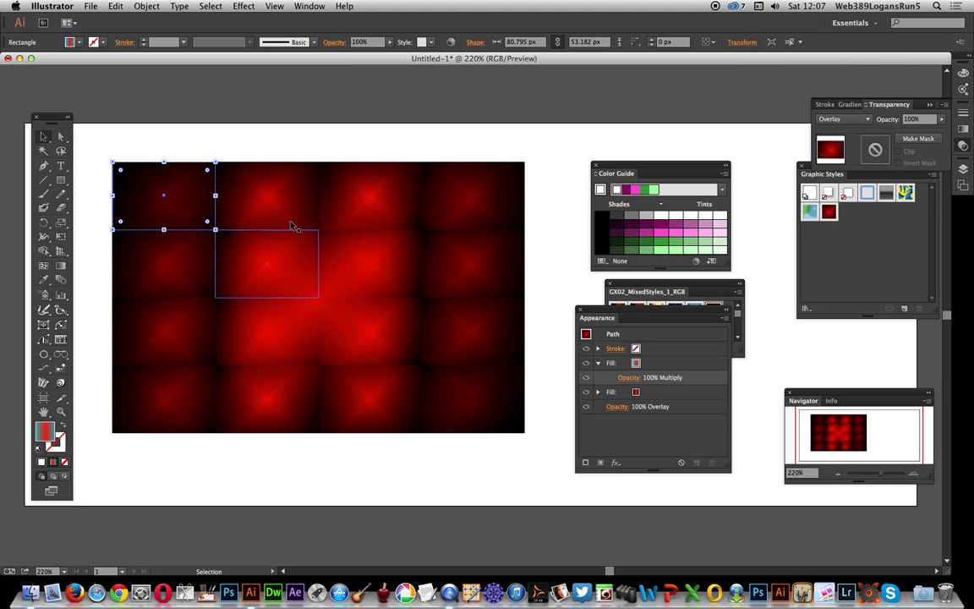
shift+click(288, 207)
shift+click(393, 210)
Shift-select the remaining squares so all 16 grid tiles are selected
shift+click(450, 216)
shift+click(463, 277)
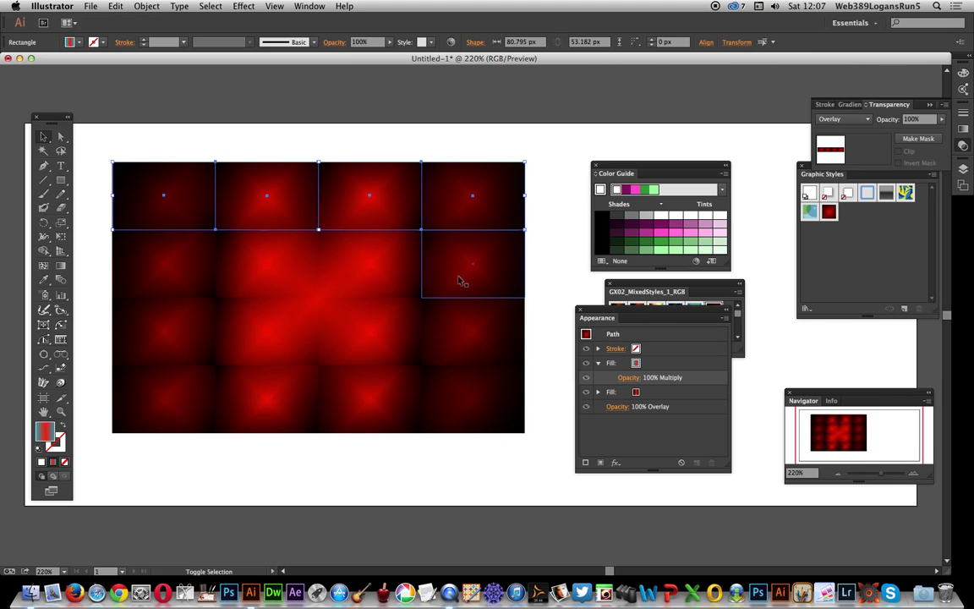
shift+click(367, 281)
shift+click(174, 306)
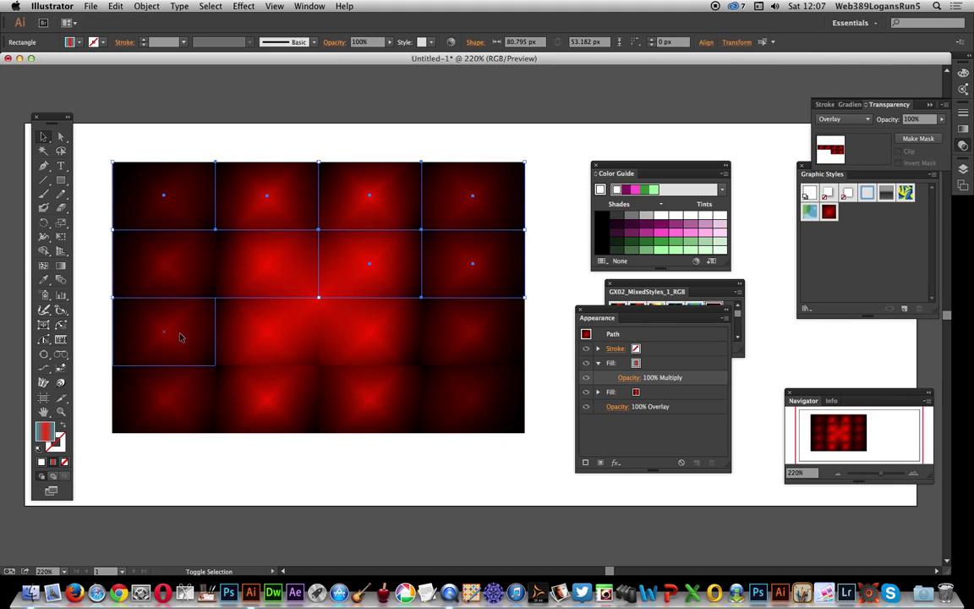
shift+click(256, 340)
shift+click(372, 340)
shift+click(461, 342)
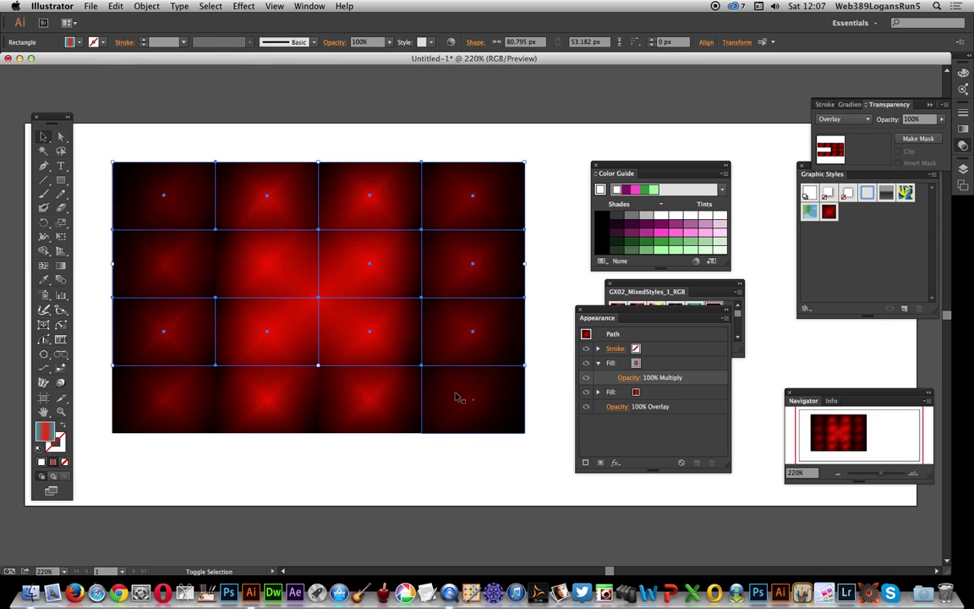
shift+click(250, 287)
shift+click(175, 399)
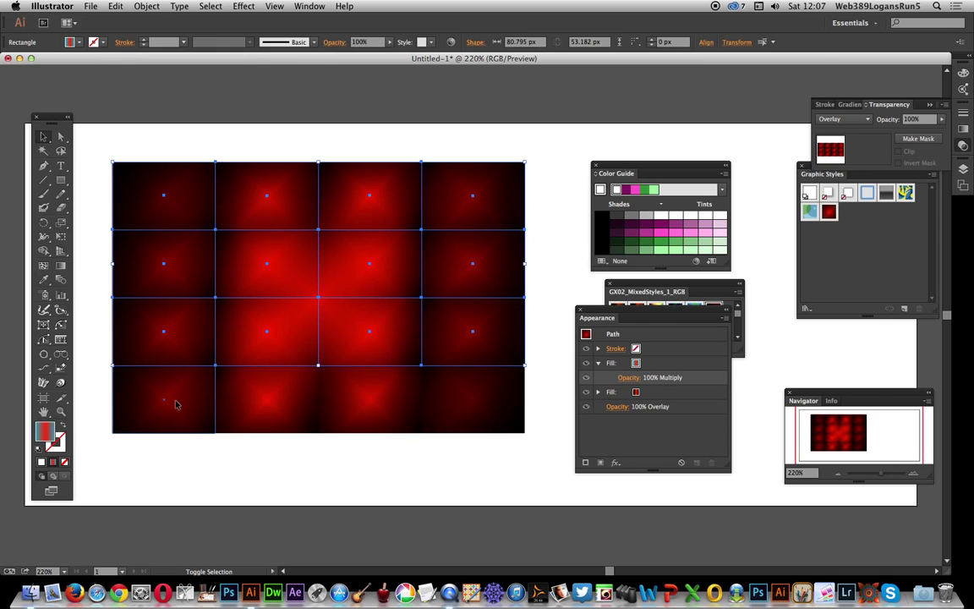
shift+click(251, 406)
shift+click(348, 398)
shift+click(442, 407)
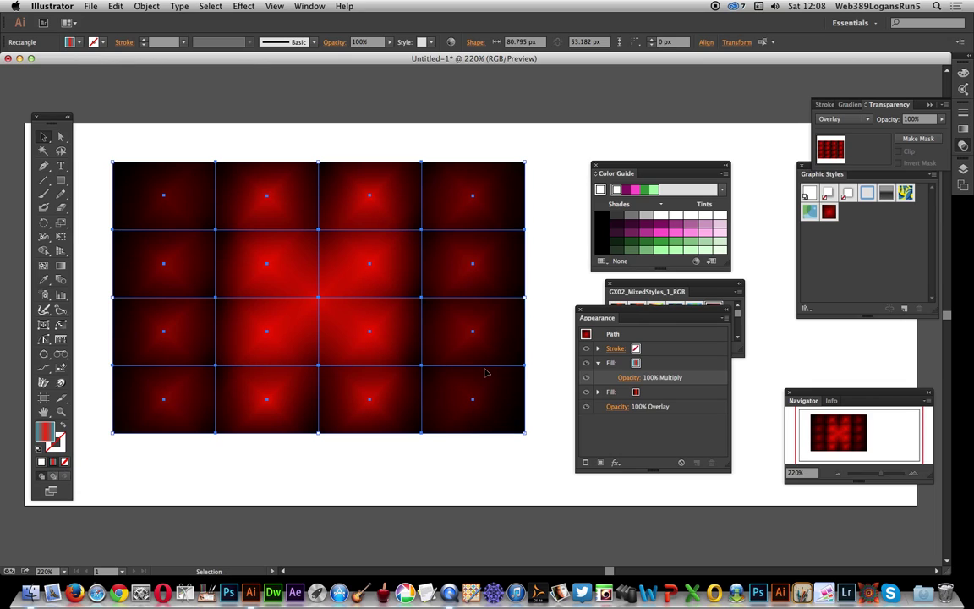
Scale the 16-square grid to 50% and move it to the rectangle's top-left corner
click(146, 6)
mouse_move(161, 20)
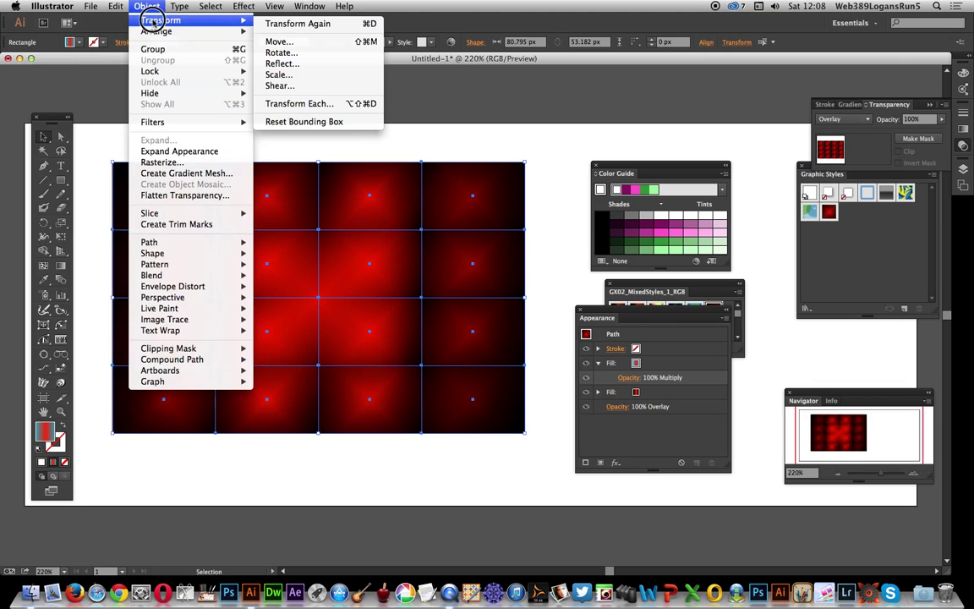
click(313, 77)
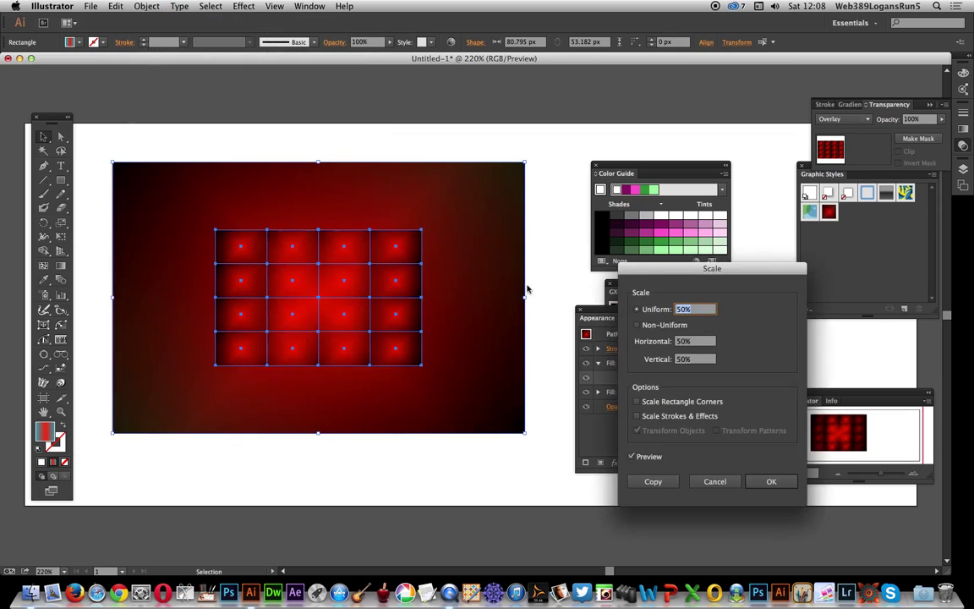
click(771, 481)
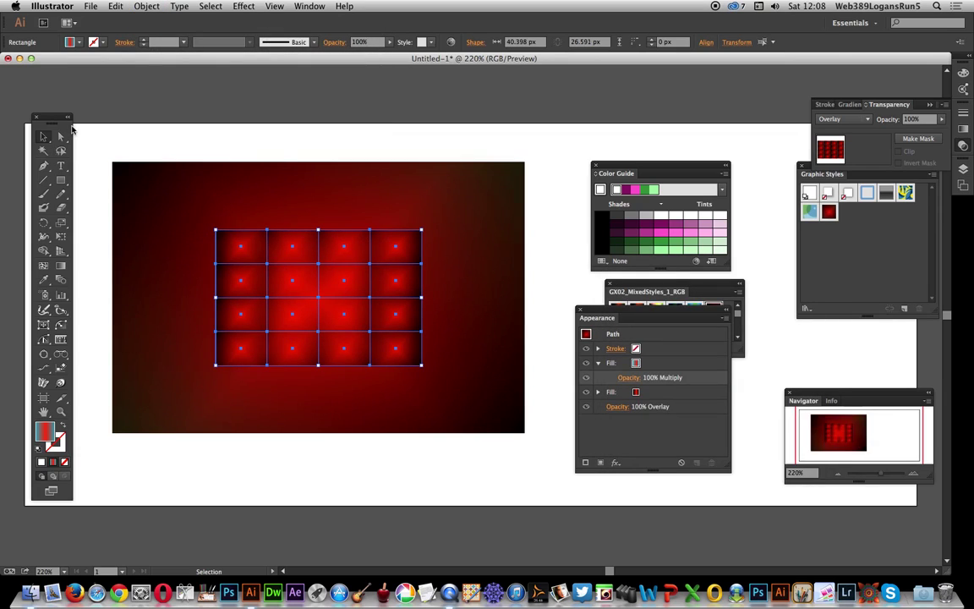
mouse_move(400, 234)
mouse_down()
mouse_move(315, 208)
mouse_move(306, 177)
mouse_up()
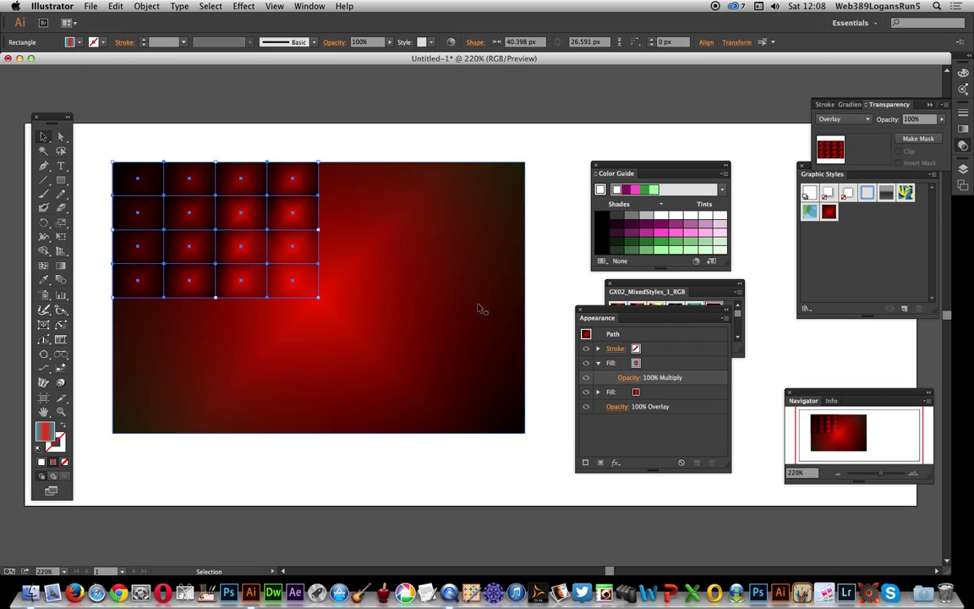
Alt-drag copies right and down to complete the 8×8 grid, then deselect
mouse_move(307, 177)
mouse_down()
mouse_move(518, 194)
mouse_move(514, 185)
mouse_up()
mouse_move(503, 231)
mouse_down()
mouse_move(510, 320)
mouse_move(301, 316)
mouse_up()
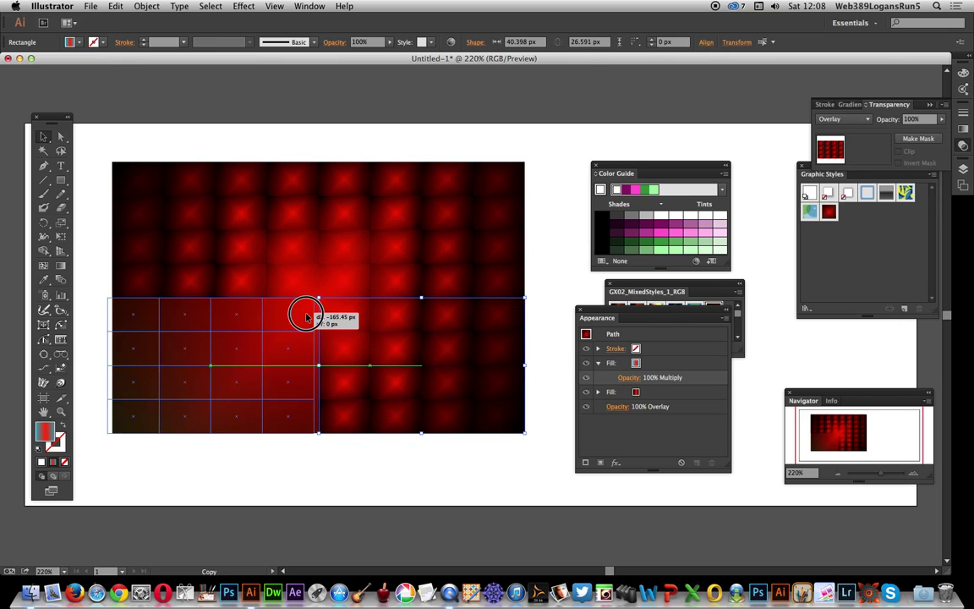
drag(300, 316, 315, 314)
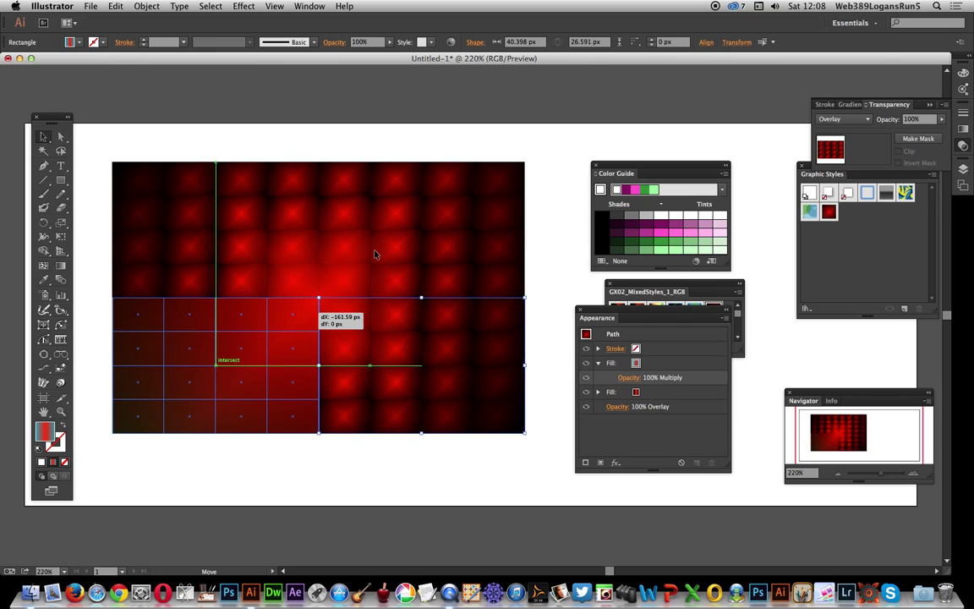
click(243, 136)
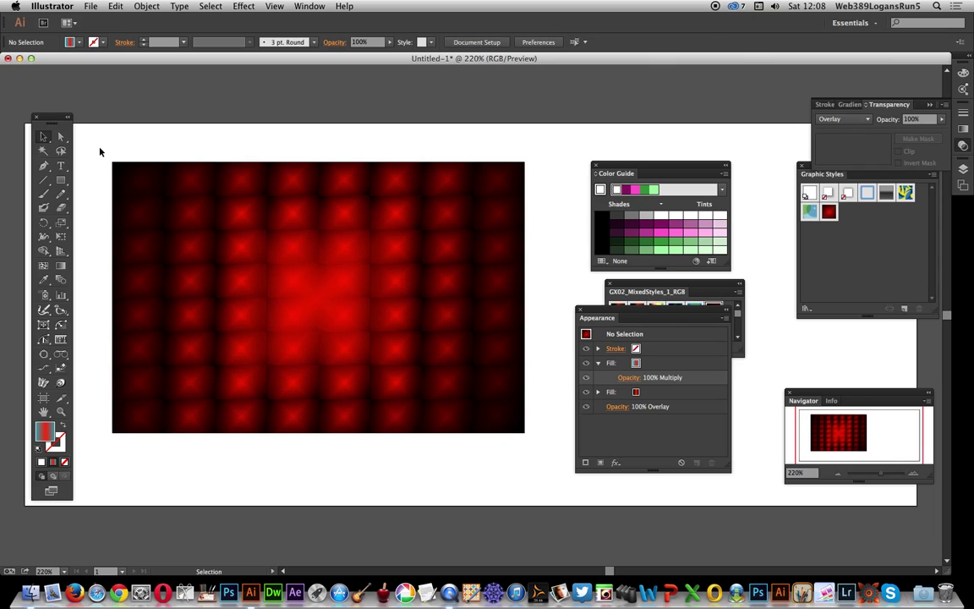
Marquee-select all the grid squares
drag(100, 148, 549, 454)
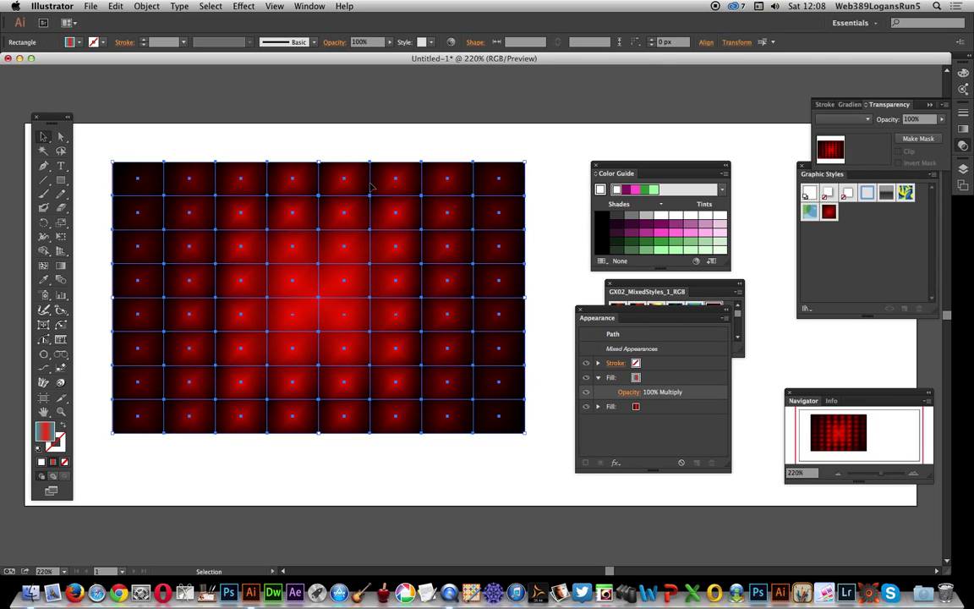
click(246, 6)
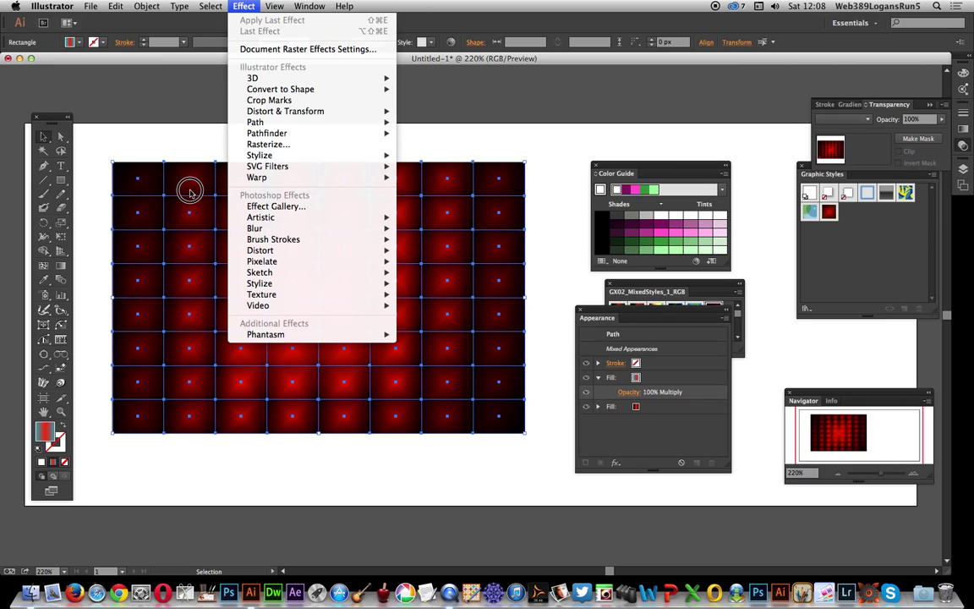
click(189, 193)
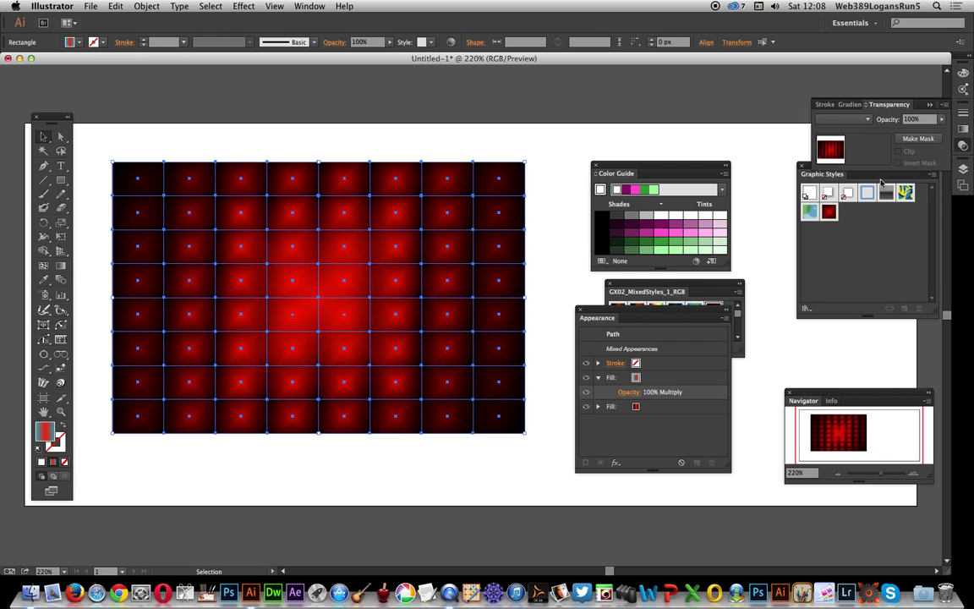
Try Lighten and then Screen blend modes on the squares
click(865, 119)
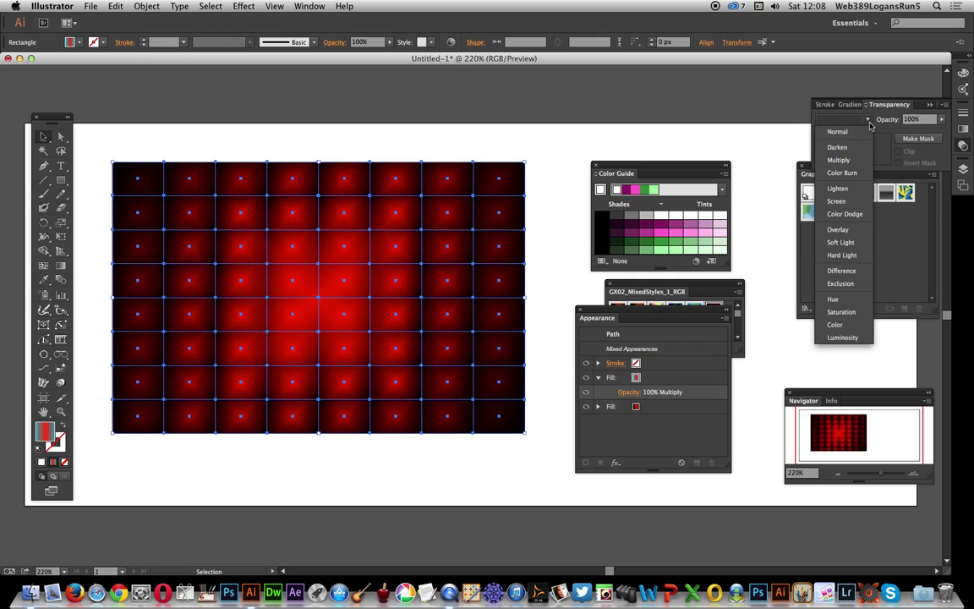
click(847, 191)
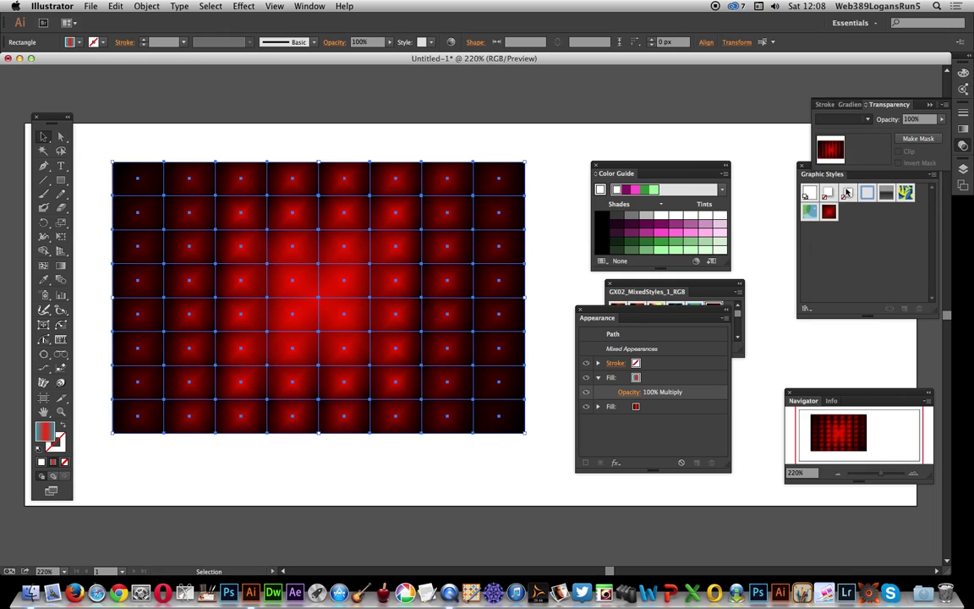
click(844, 119)
click(761, 184)
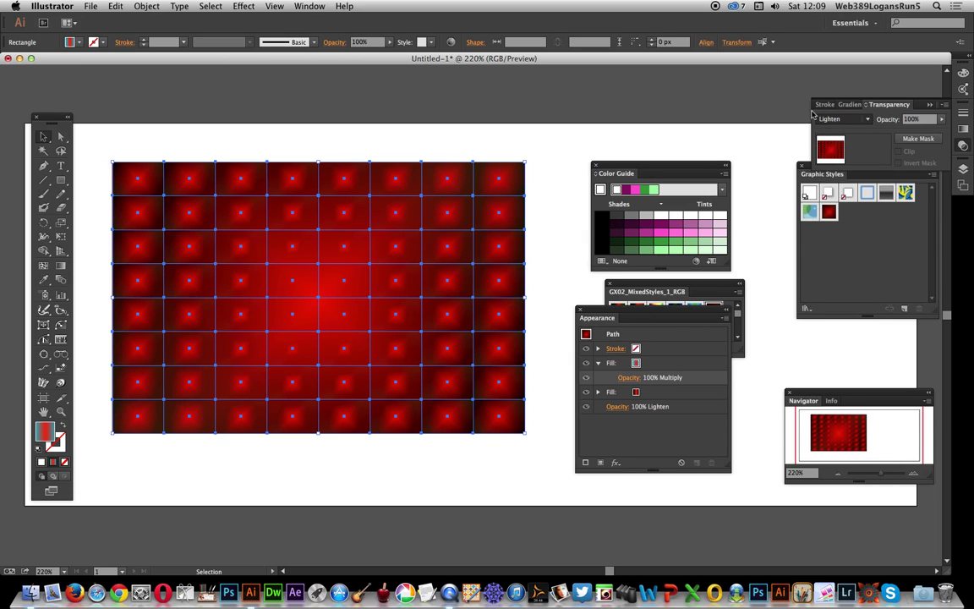
click(844, 119)
click(838, 132)
click(870, 119)
click(836, 201)
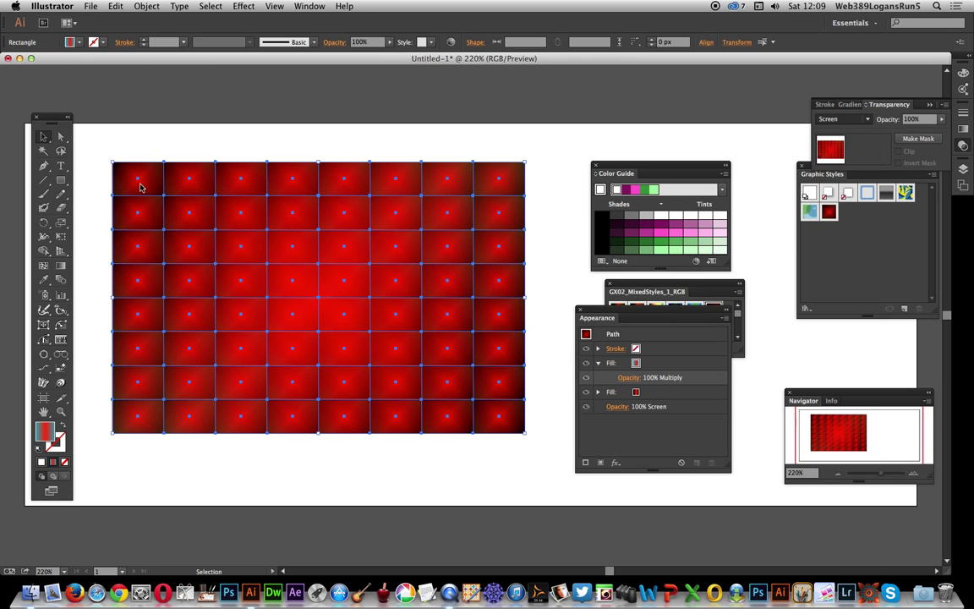
Switch the squares to Difference blending
key(Down)
key(Down)
key(Down)
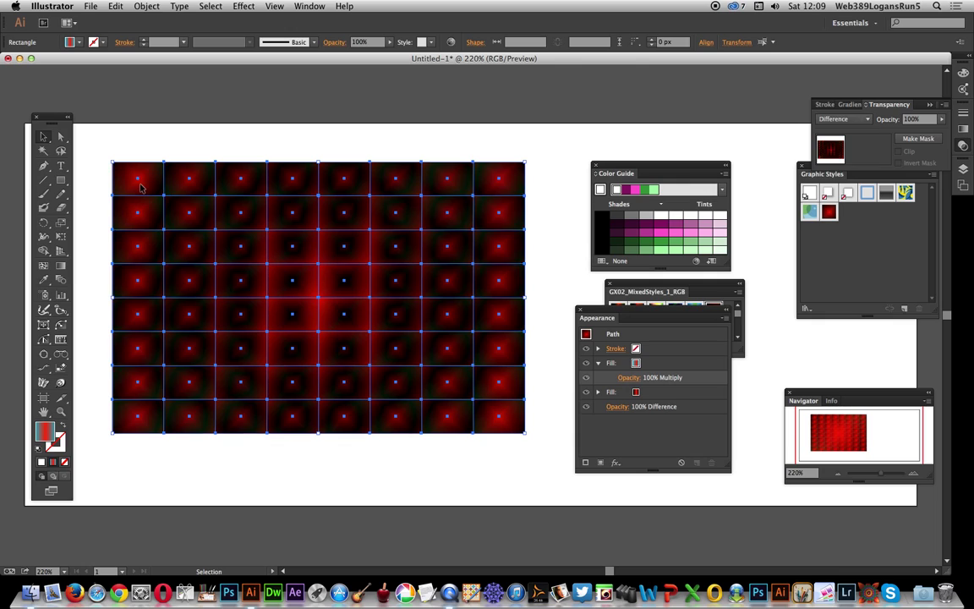
click(846, 118)
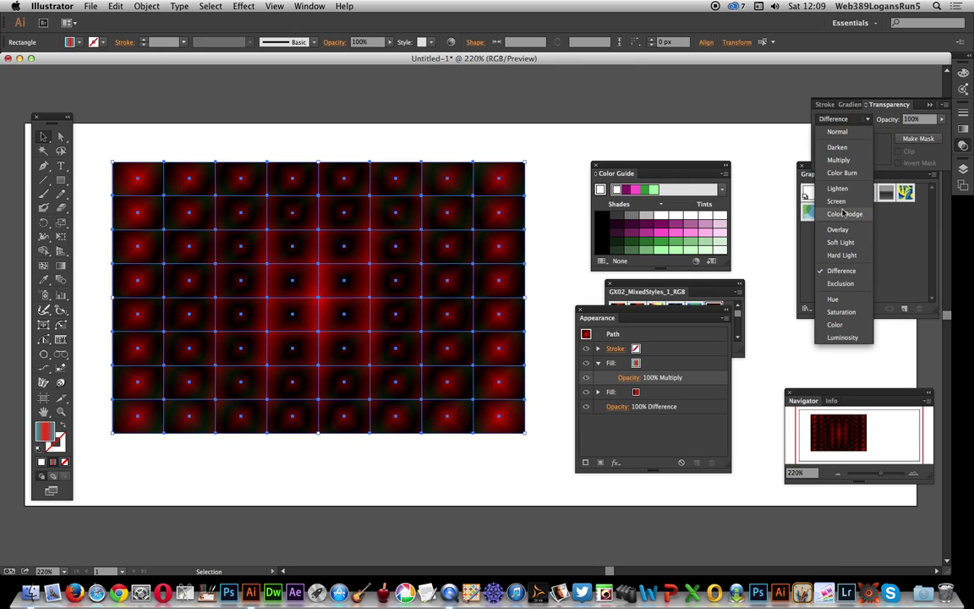
key(Escape)
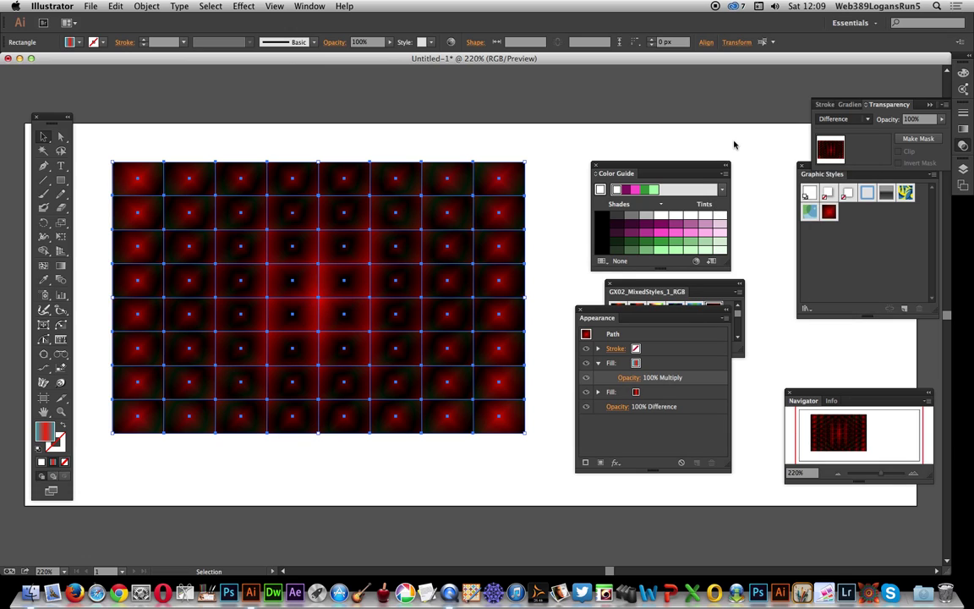
Restore Overlay blending, then shuffle Recolor Artwork color order until the grid turns green
key(Up)
key(Up)
key(Up)
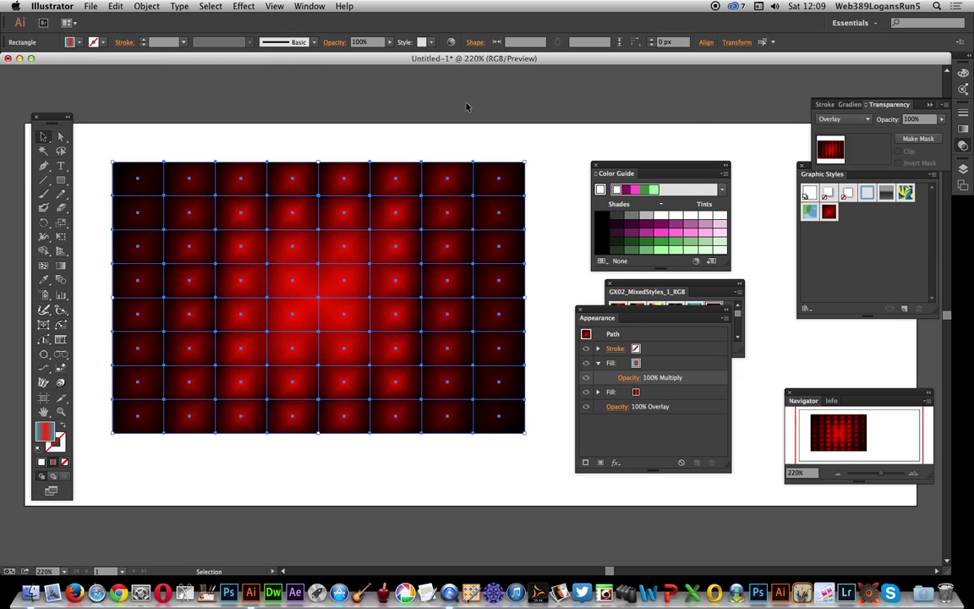
mouse_move(97, 154)
mouse_down()
mouse_move(551, 440)
mouse_move(497, 396)
mouse_up()
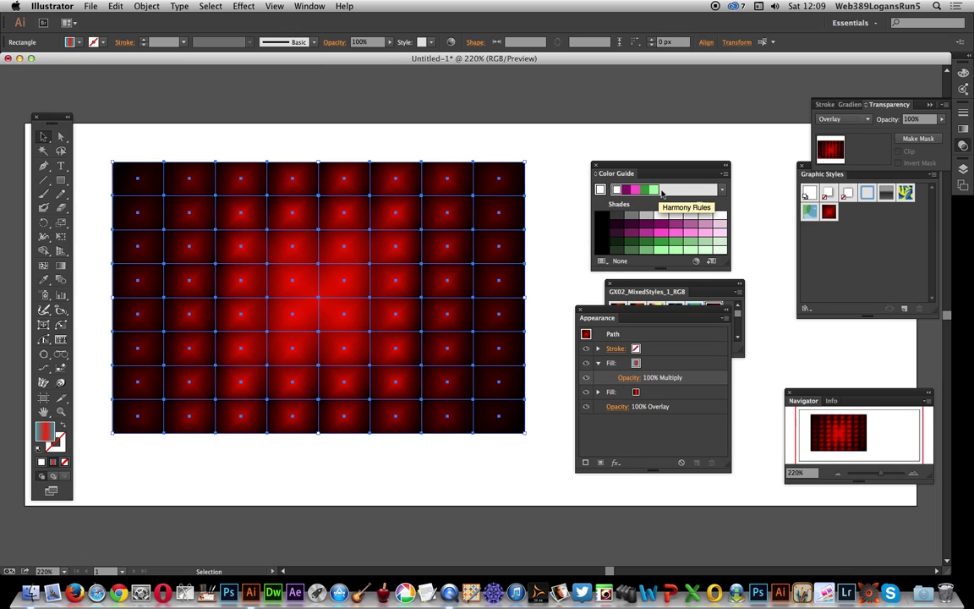
click(698, 262)
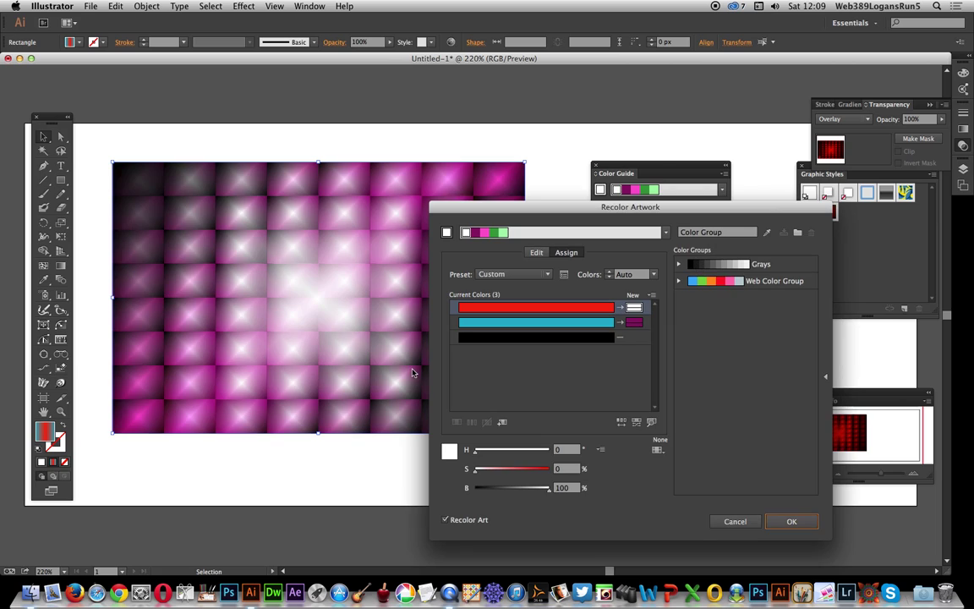
click(622, 423)
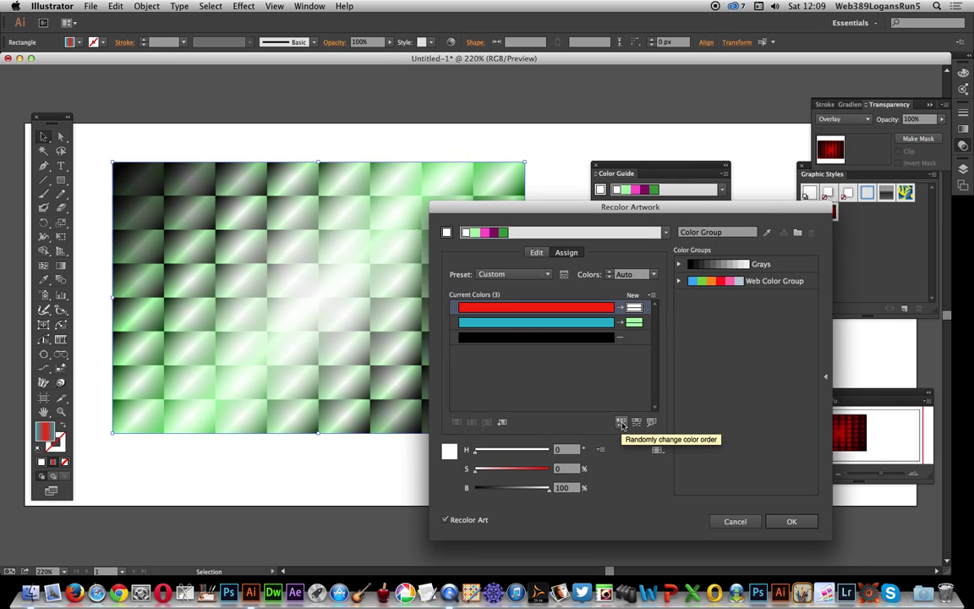
click(622, 423)
click(621, 423)
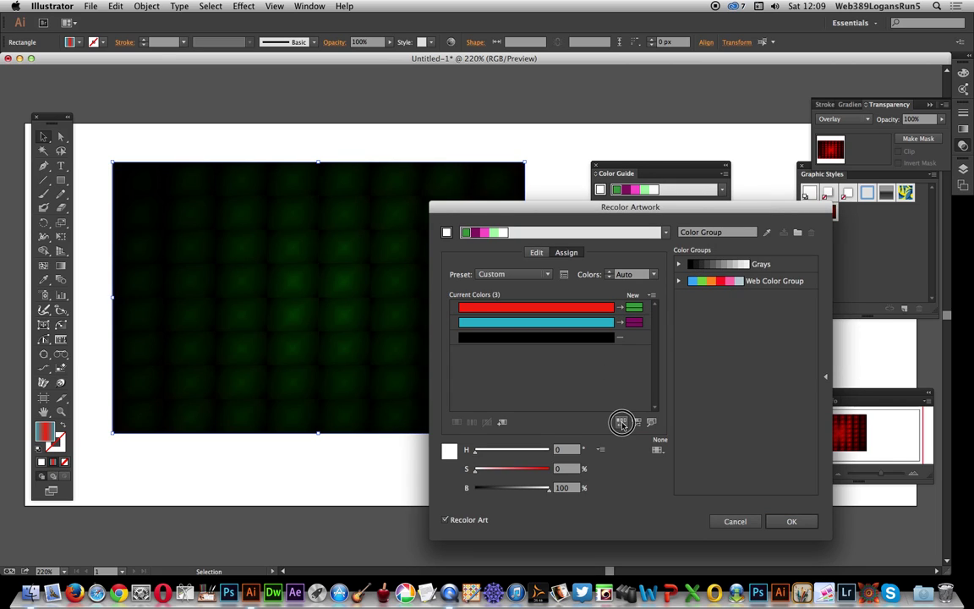
click(621, 423)
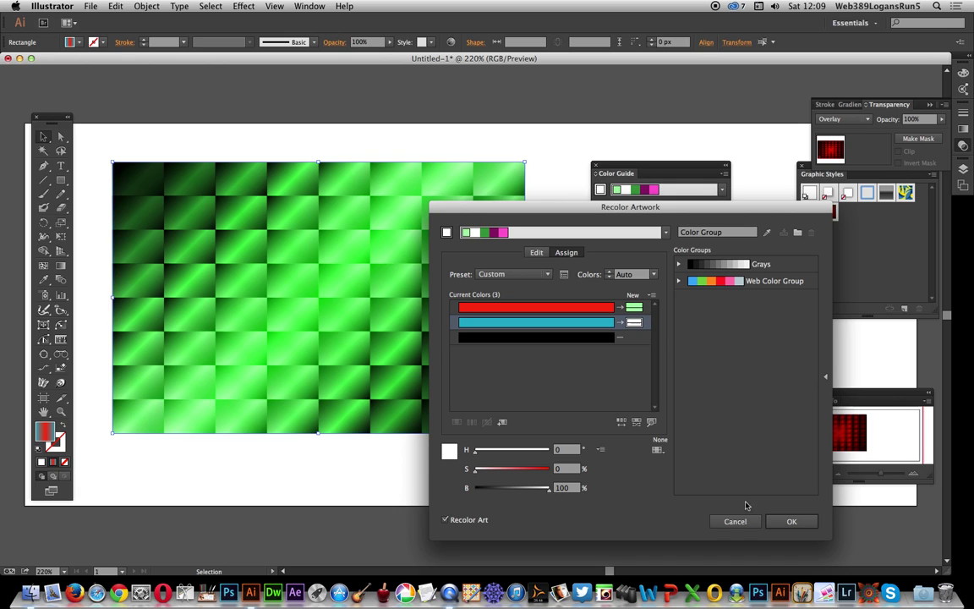
click(791, 521)
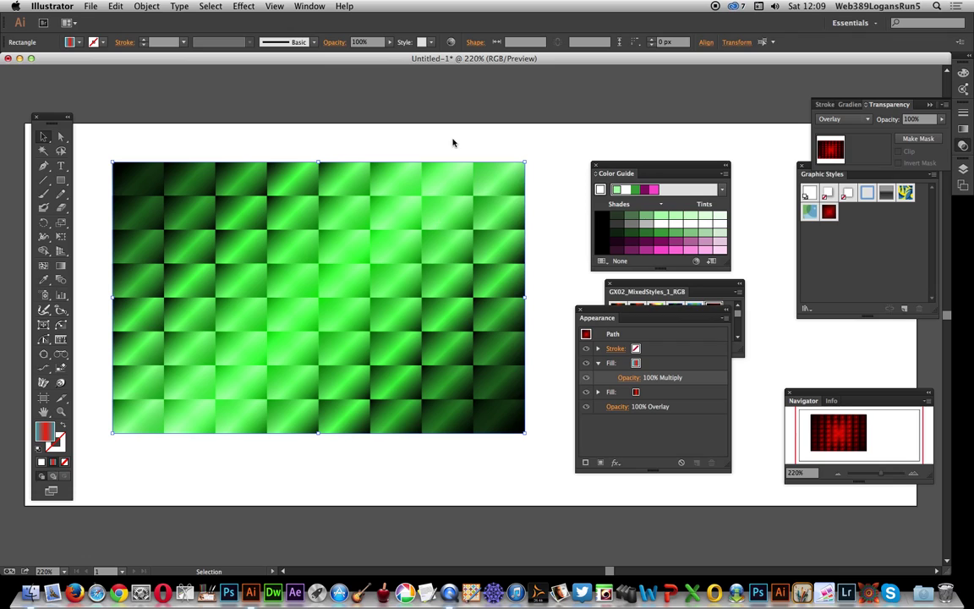